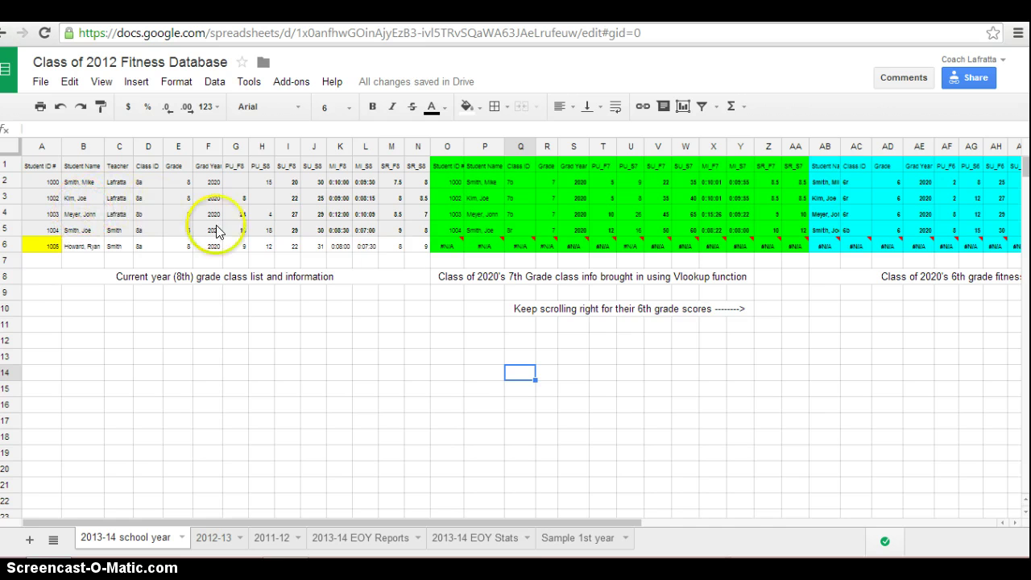
# Open the "Sample 1st year" sheet and review its Student ID #, Student Name and Teacher columns
pyautogui.click(581, 547)
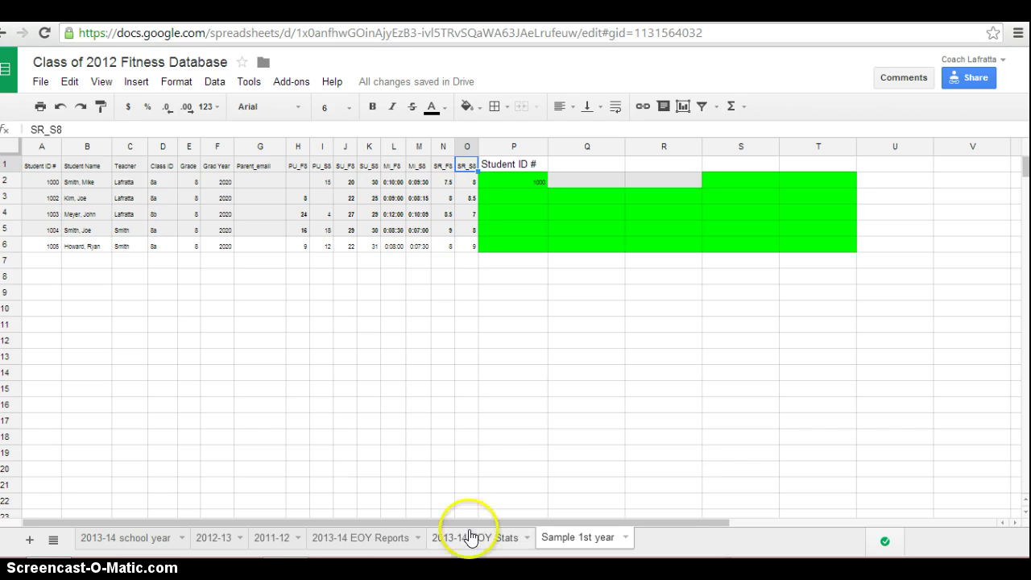
pyautogui.click(48, 166)
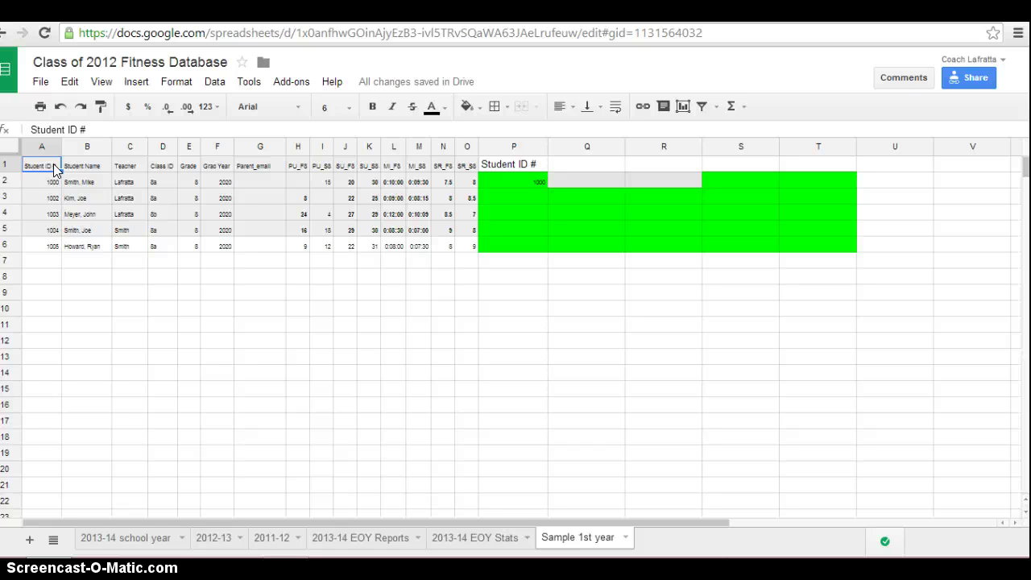
pyautogui.press('Down')
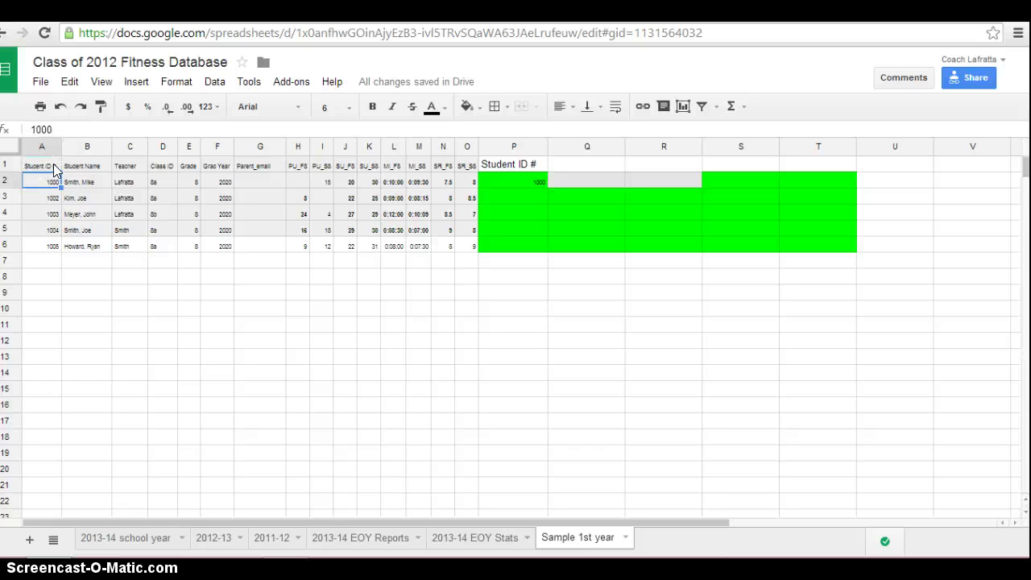
pyautogui.press('Up')
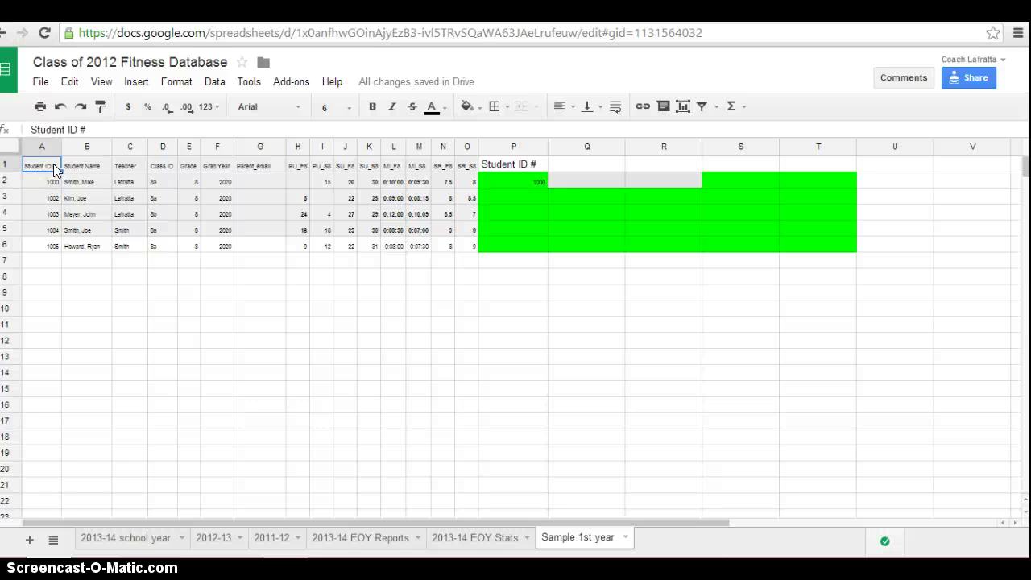
pyautogui.press('Down')
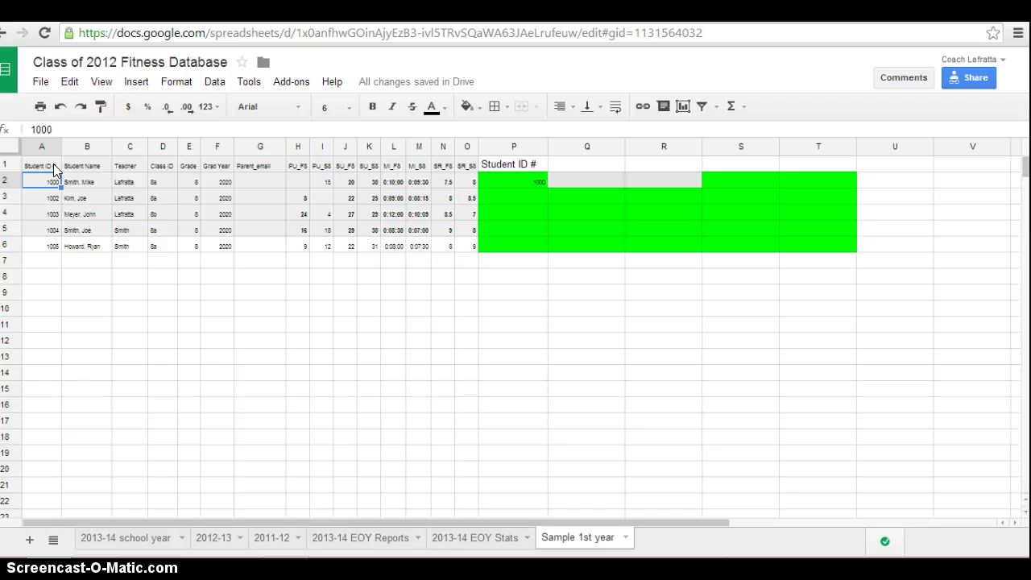
pyautogui.press('Right')
pyautogui.press('Up')
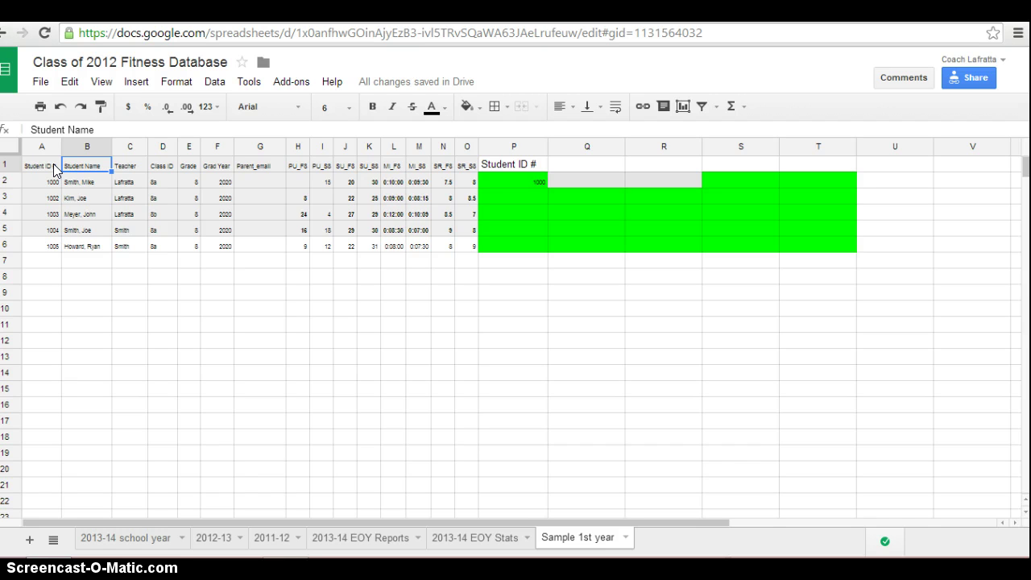
pyautogui.press('Down')
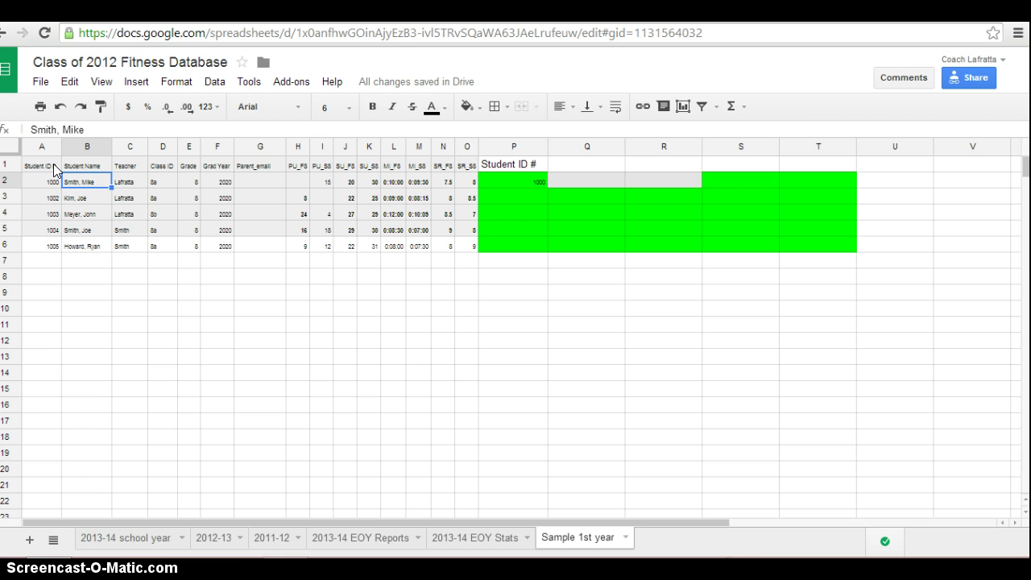
pyautogui.press('Right')
pyautogui.press('Up')
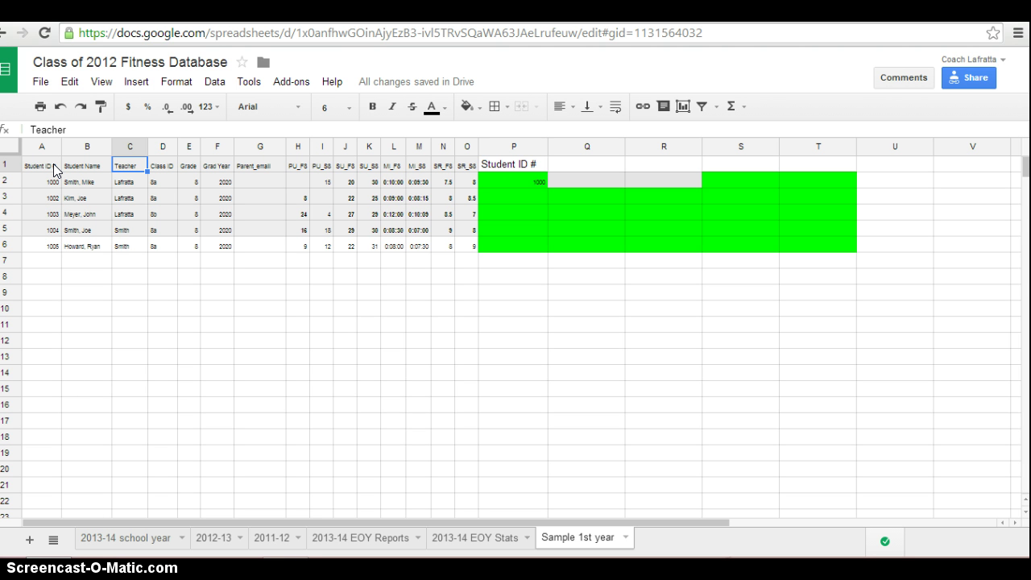
# Review the Class ID, Grade, Grad Year and Parent_email columns of the class list
pyautogui.press('Right')
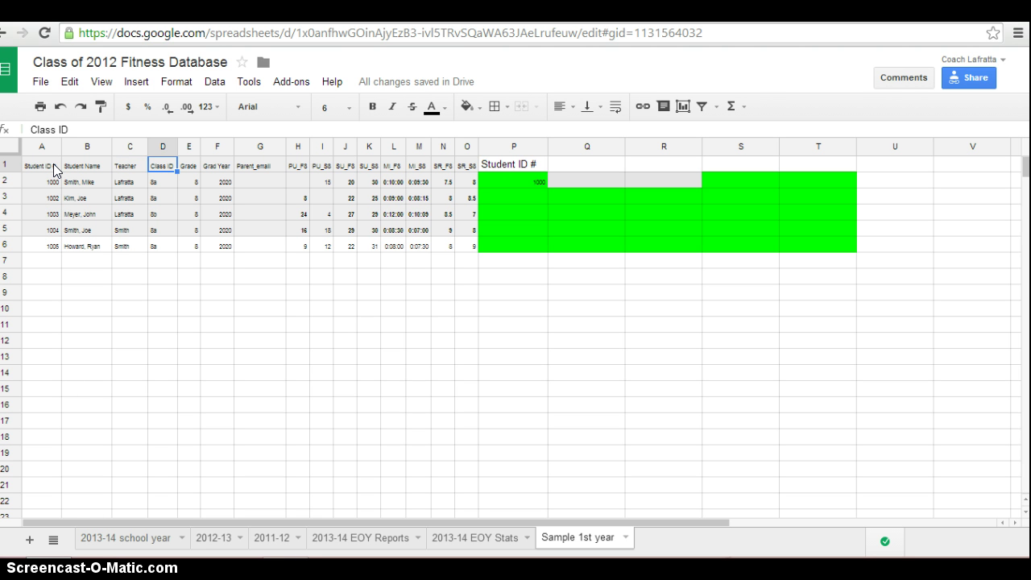
pyautogui.press('Down')
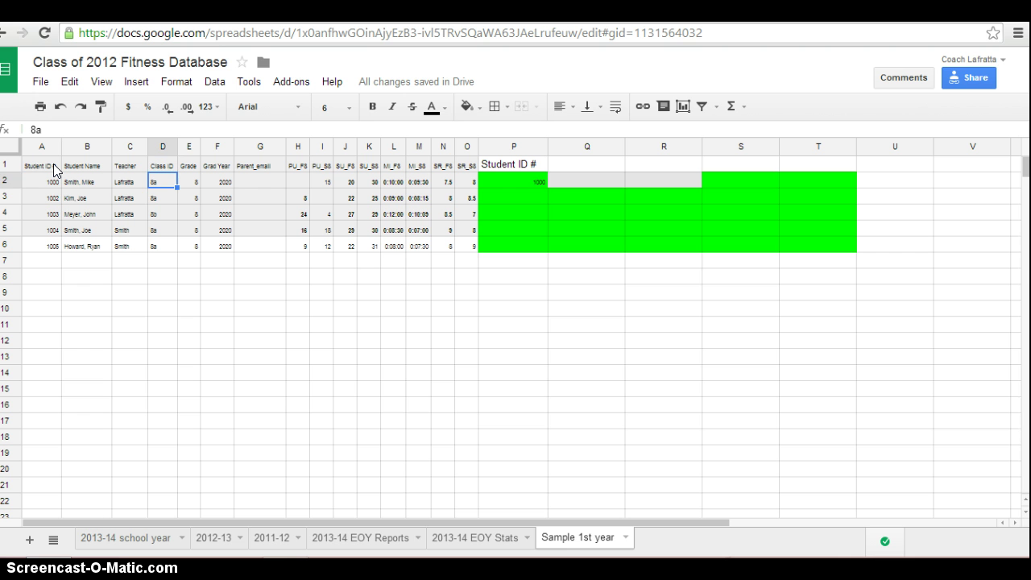
pyautogui.press('Down')
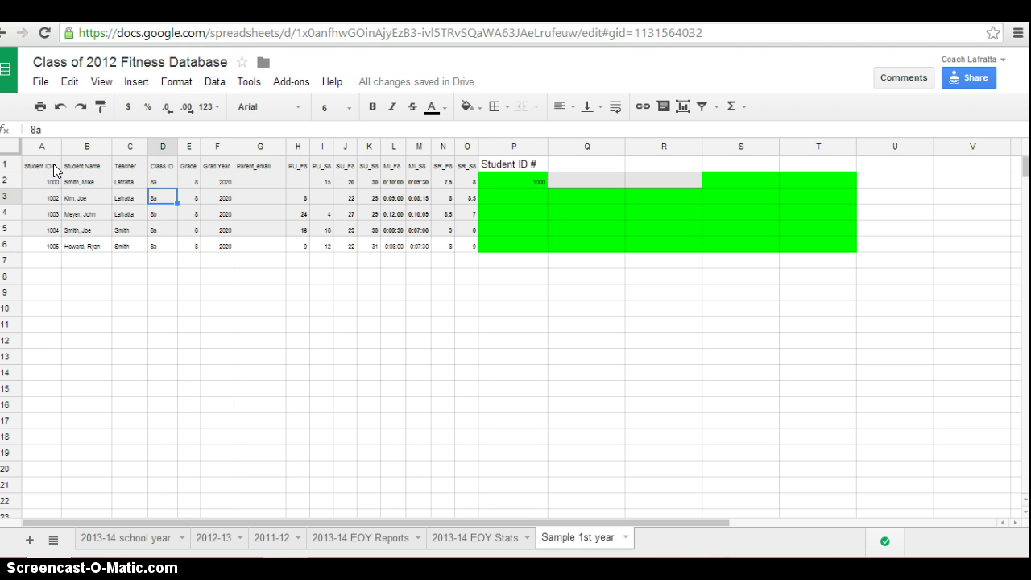
pyautogui.press('Up')
pyautogui.press('Up')
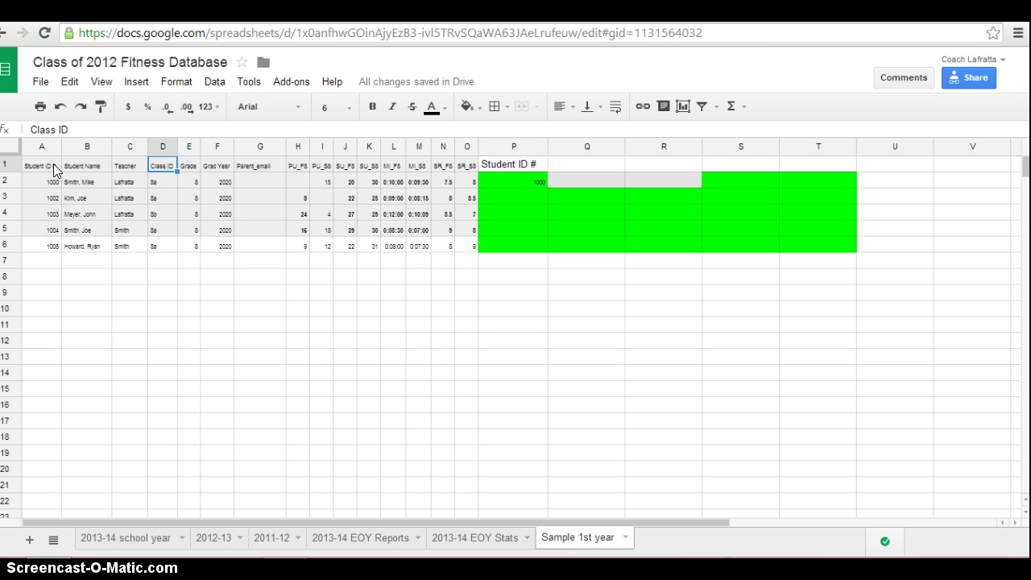
pyautogui.press('Right')
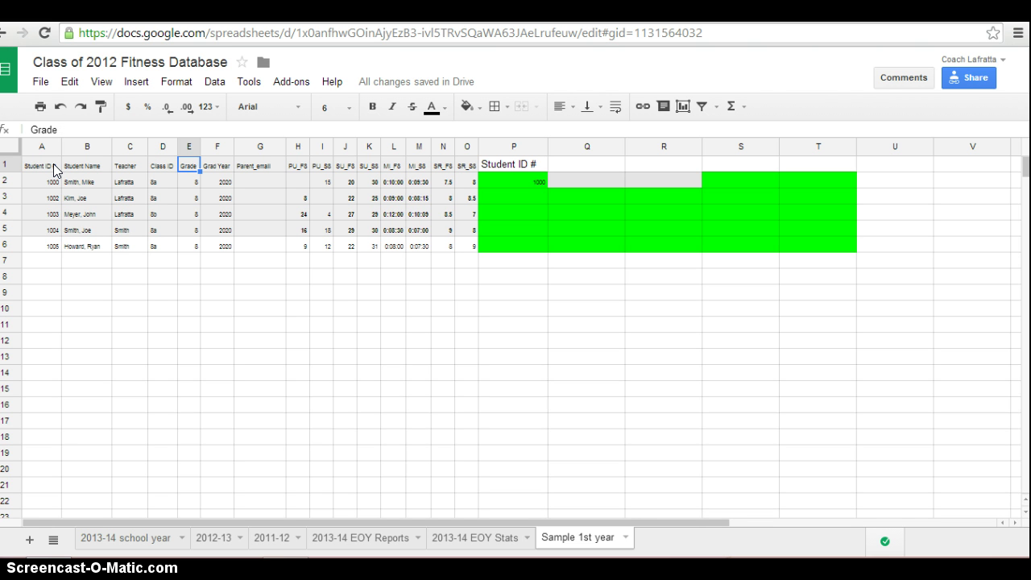
pyautogui.press('Right')
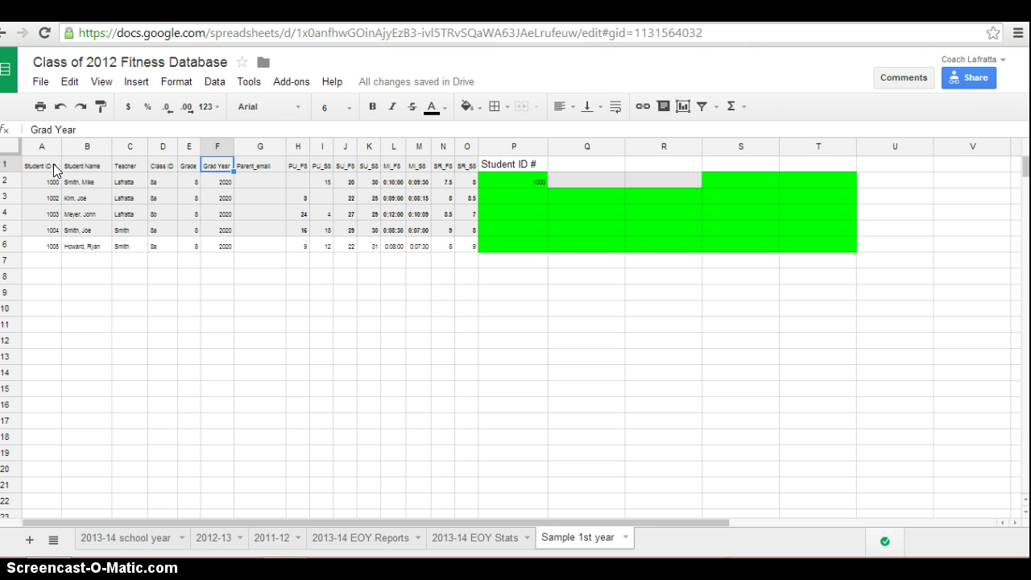
pyautogui.press('Right')
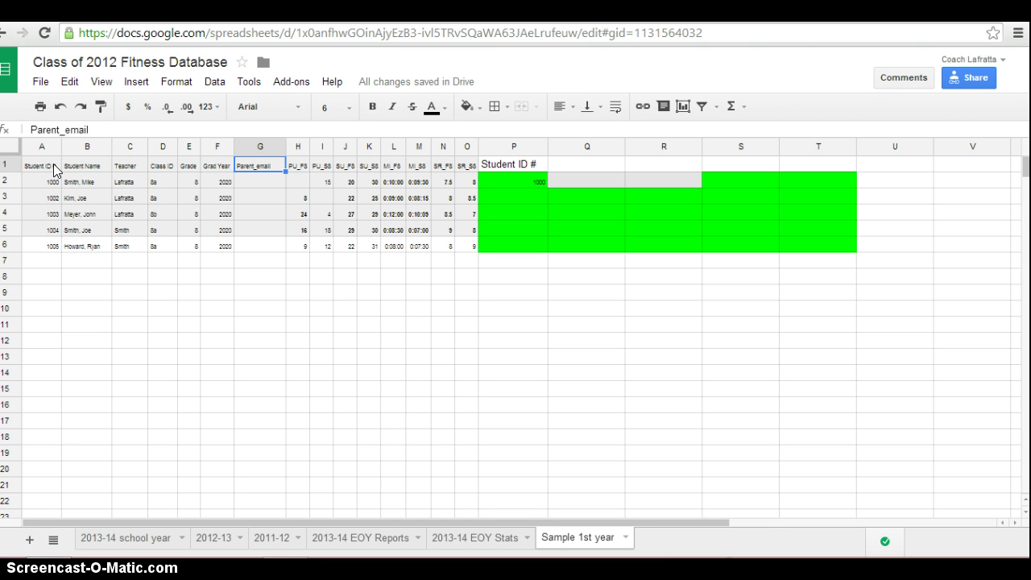
# Rename the spreadsheet document as "Class of 2020Fitness Database"
pyautogui.click(108, 64)
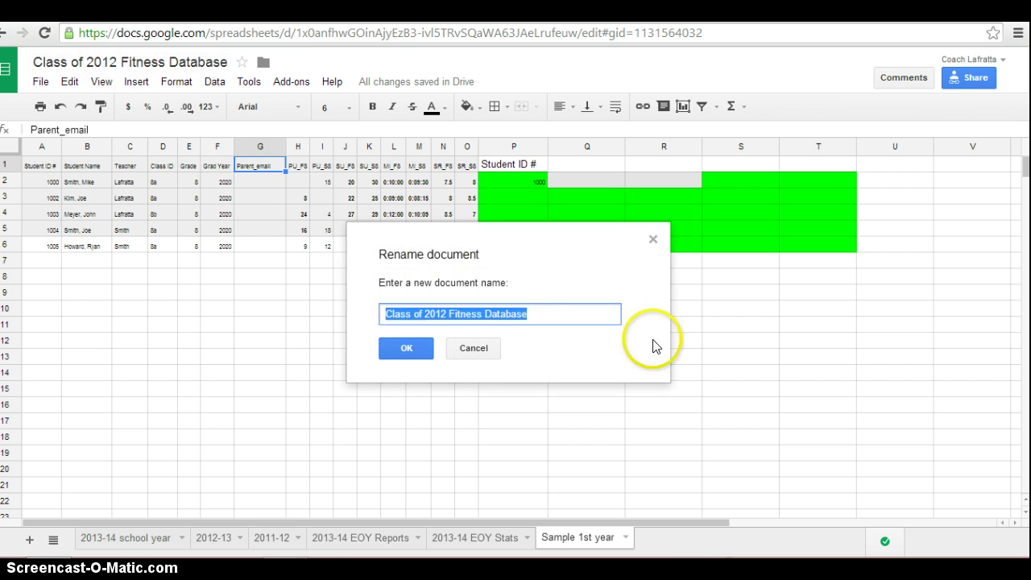
pyautogui.click(444, 312)
pyautogui.press('BackSpace')
pyautogui.press('BackSpace')
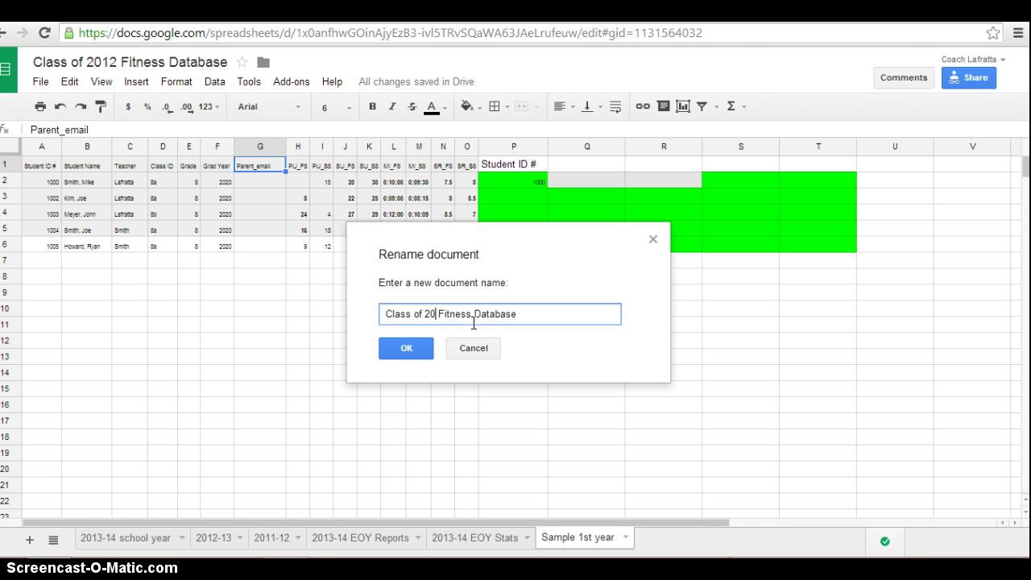
pyautogui.press('Delete')
pyautogui.write('20')
pyautogui.click(405, 347)
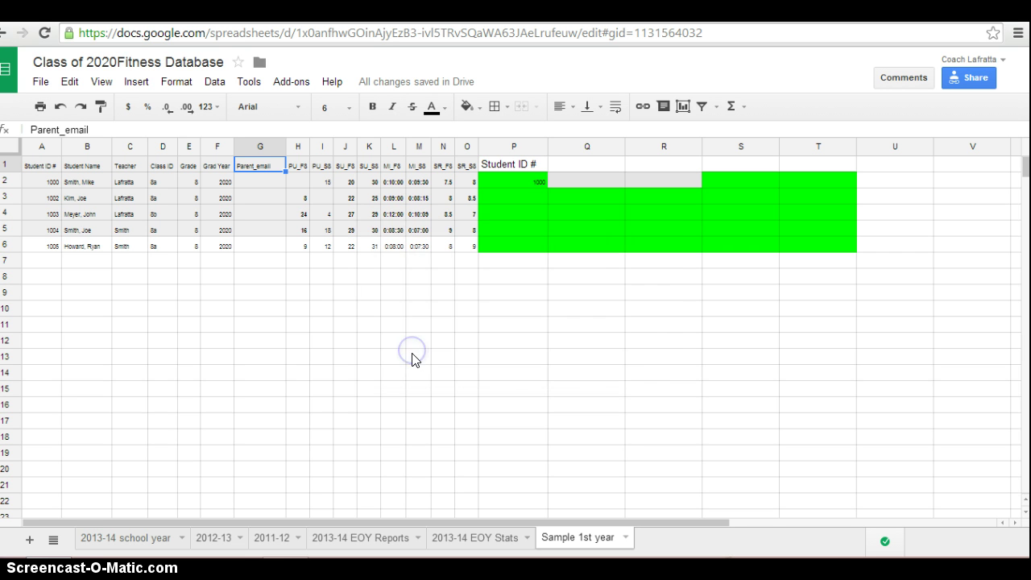
# Review the fall and spring 8th-grade fitness score headers from PU_F8 through SR_S8
pyautogui.click(302, 167)
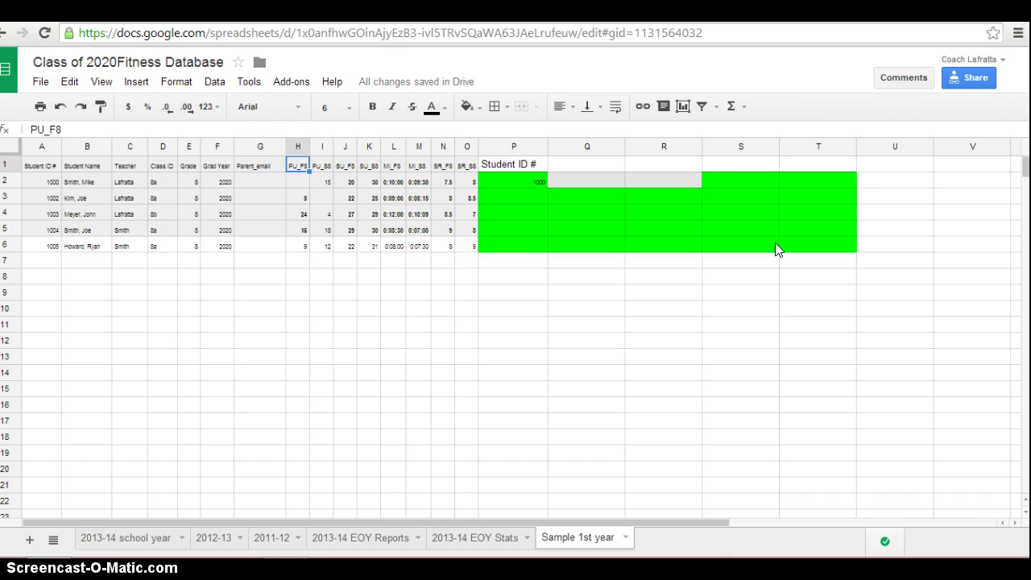
pyautogui.press('Right')
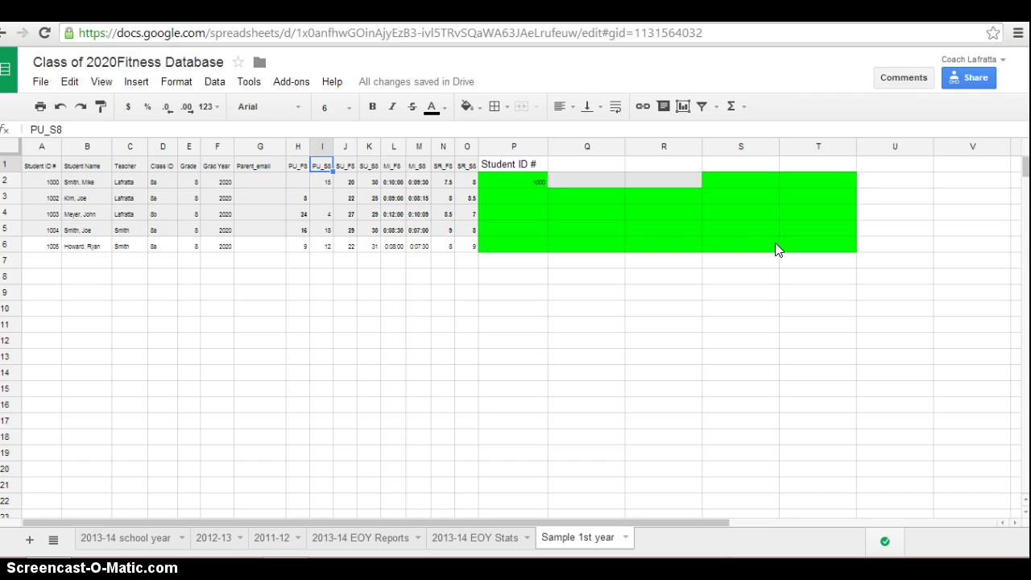
pyautogui.press('Right')
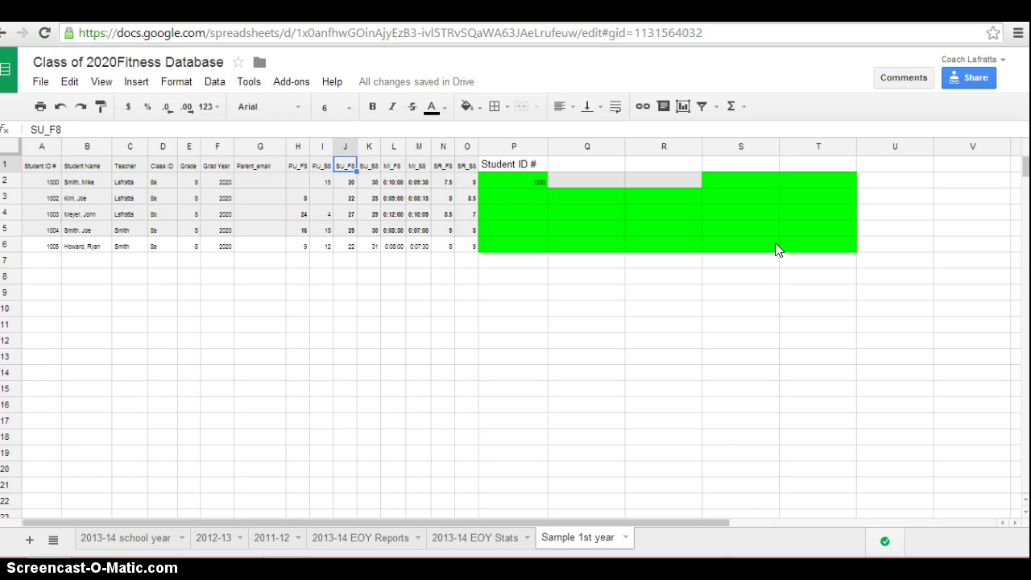
pyautogui.press('Right')
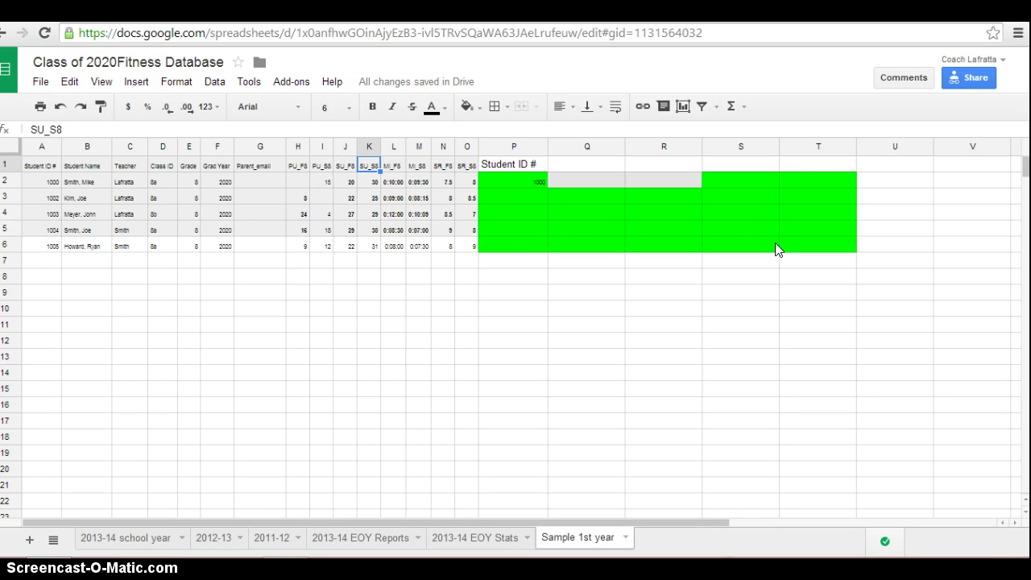
pyautogui.press('Right')
pyautogui.press('Right')
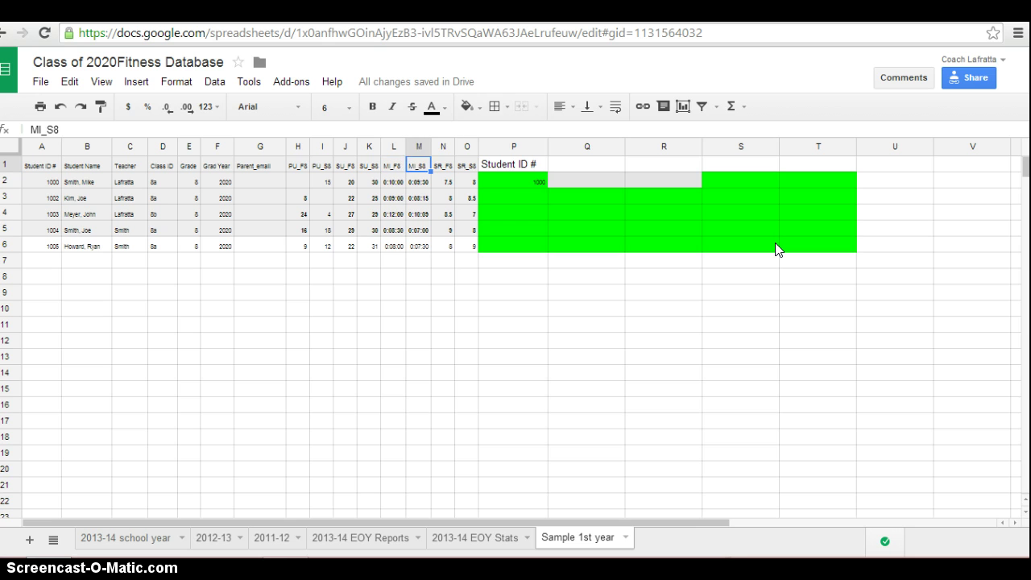
pyautogui.press('Right')
pyautogui.press('Right')
pyautogui.press('Left')
pyautogui.press('Left')
pyautogui.press('Right')
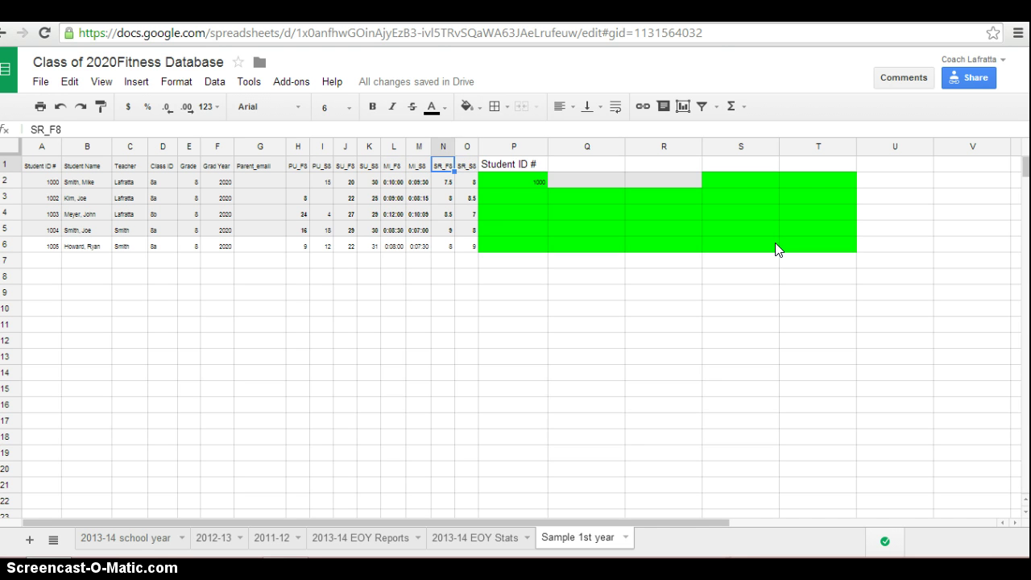
pyautogui.press('Right')
# Examine the formulas in P1 and P2, the ID in A2, and the source headers on the 2012-13 sheet
pyautogui.press('Right')
pyautogui.press('Down')
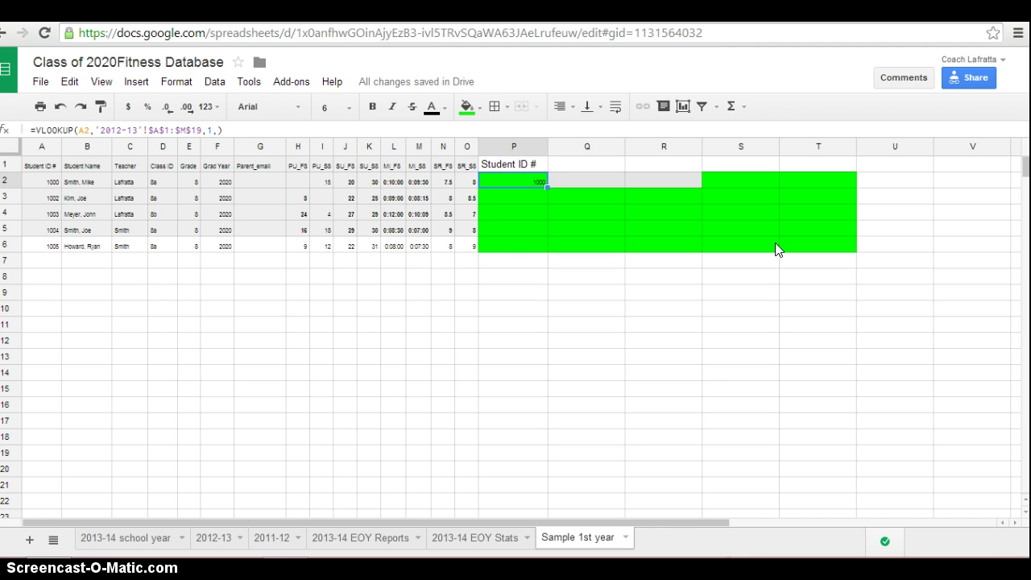
pyautogui.press('Up')
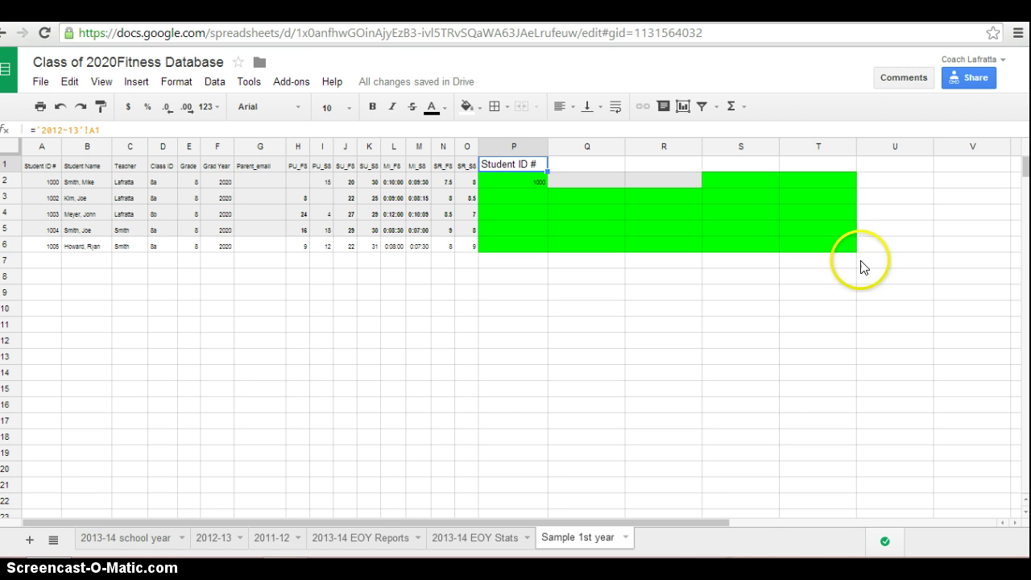
pyautogui.click(34, 185)
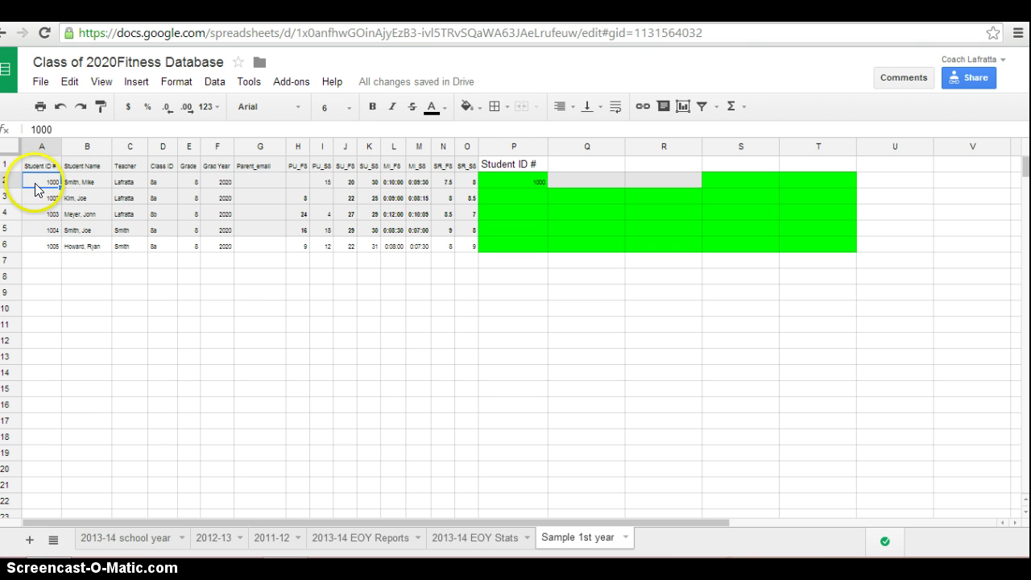
pyautogui.click(514, 164)
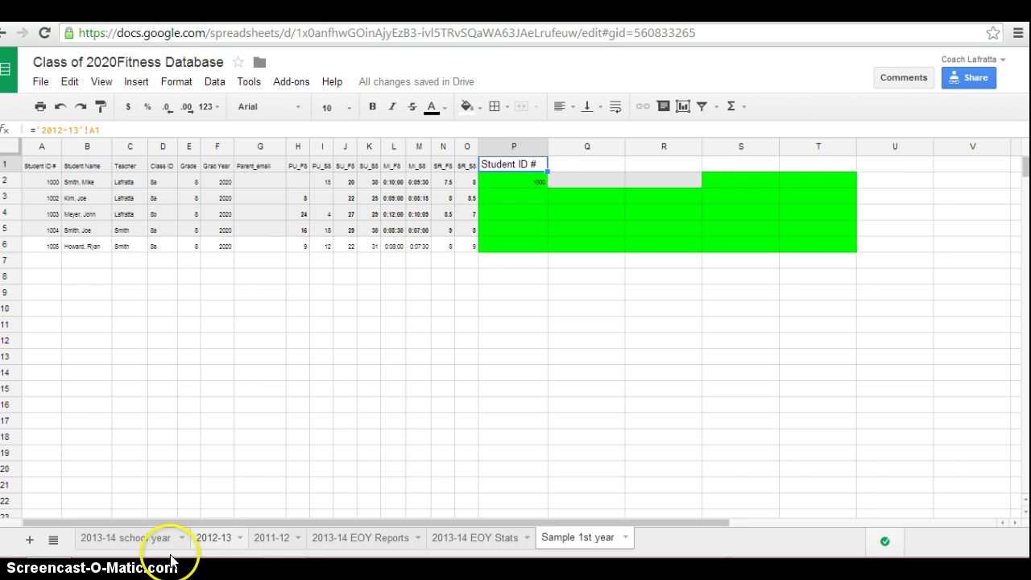
pyautogui.click(209, 540)
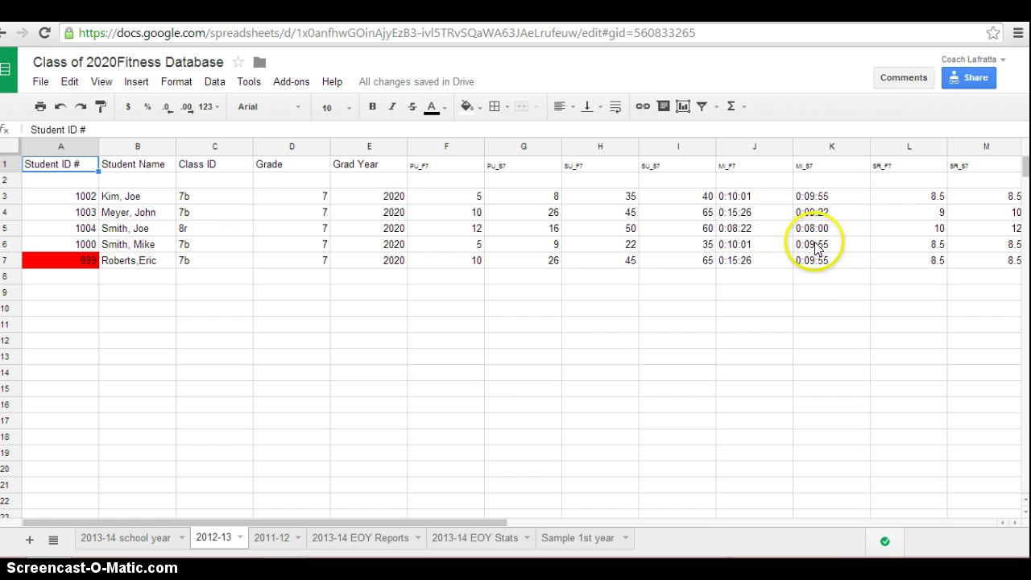
pyautogui.click(568, 538)
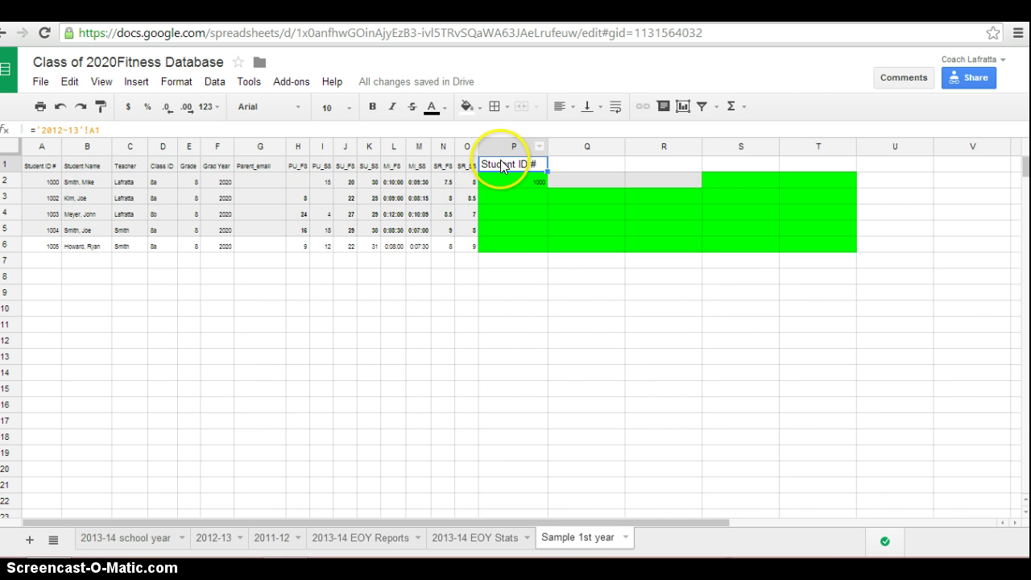
# Re-enter the Student ID # header in P1 as a reference to cell A1 of the 2012-13 sheet
pyautogui.click(504, 165)
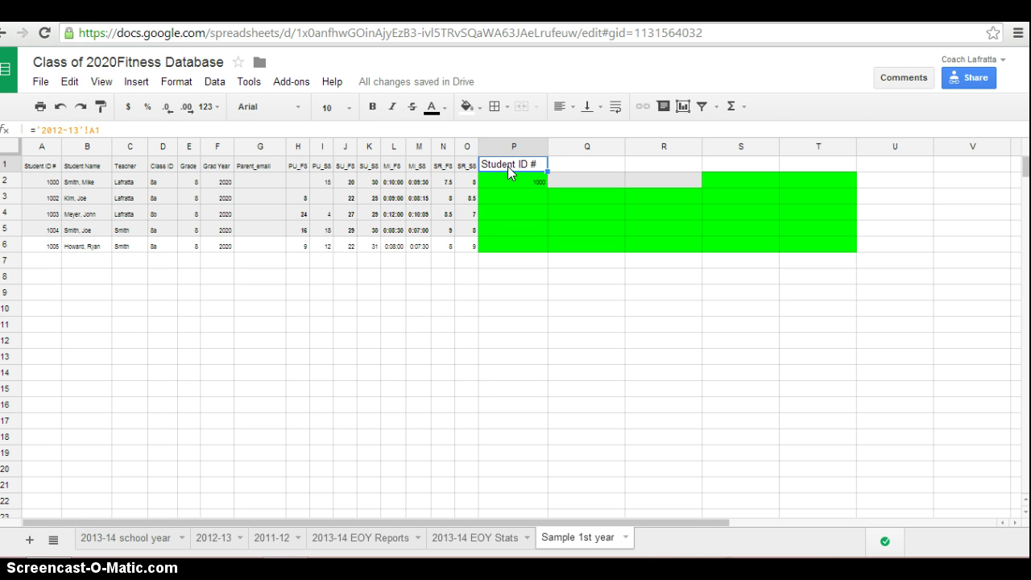
pyautogui.moveTo(101, 130); pyautogui.dragTo(31, 130)
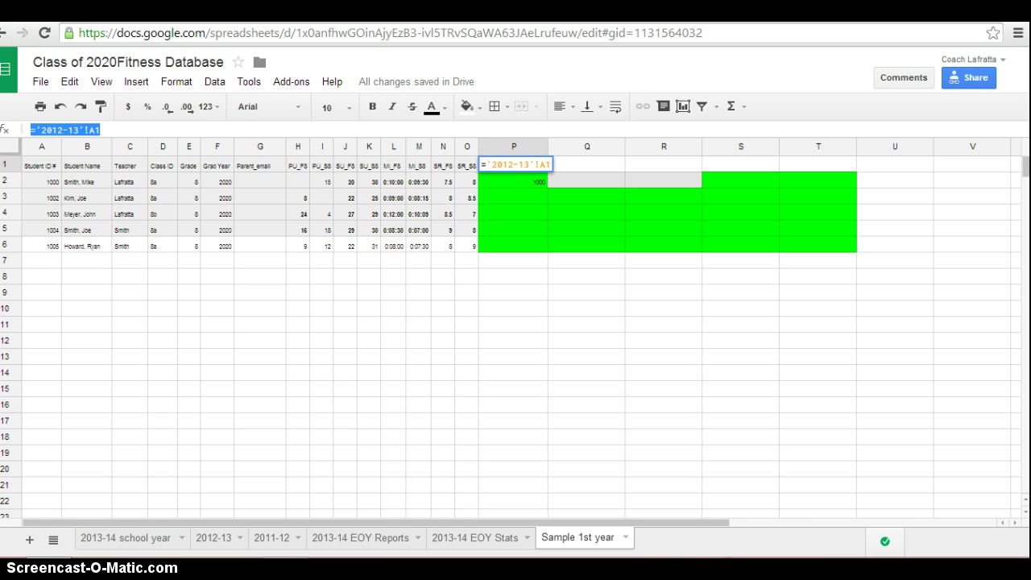
pyautogui.write('=')
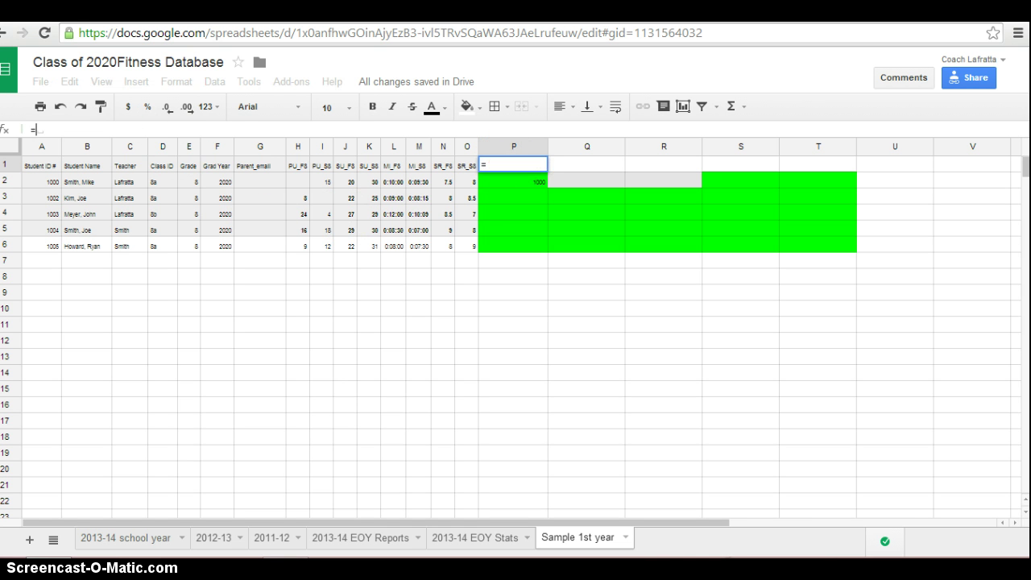
pyautogui.click(213, 538)
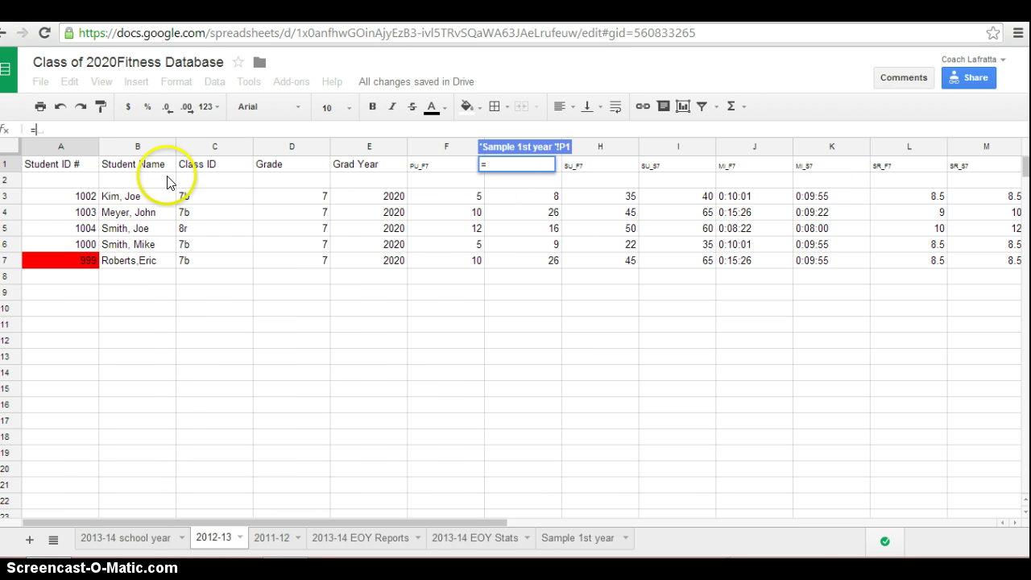
pyautogui.click(49, 166)
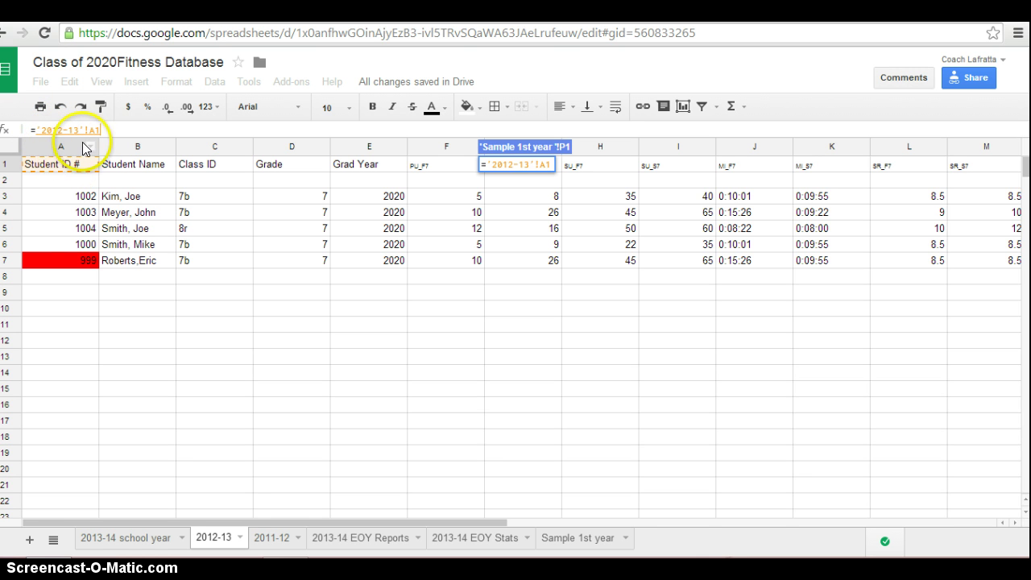
pyautogui.click(92, 182)
pyautogui.press('Return')
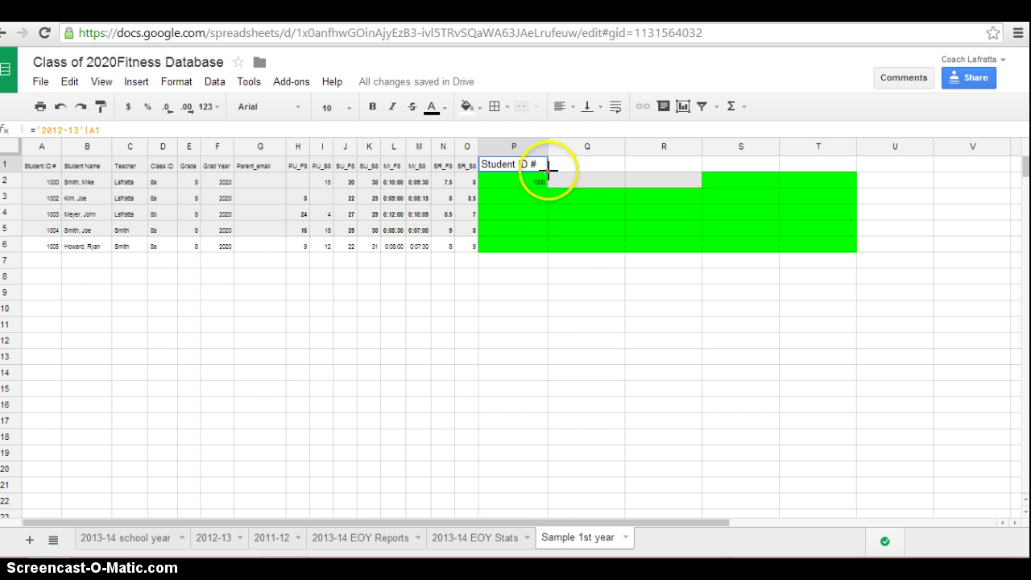
# Fill the header reference from P1 across row 1 through X1 to bring in the headers up to SU_S7
pyautogui.moveTo(548, 170); pyautogui.dragTo(860, 173)
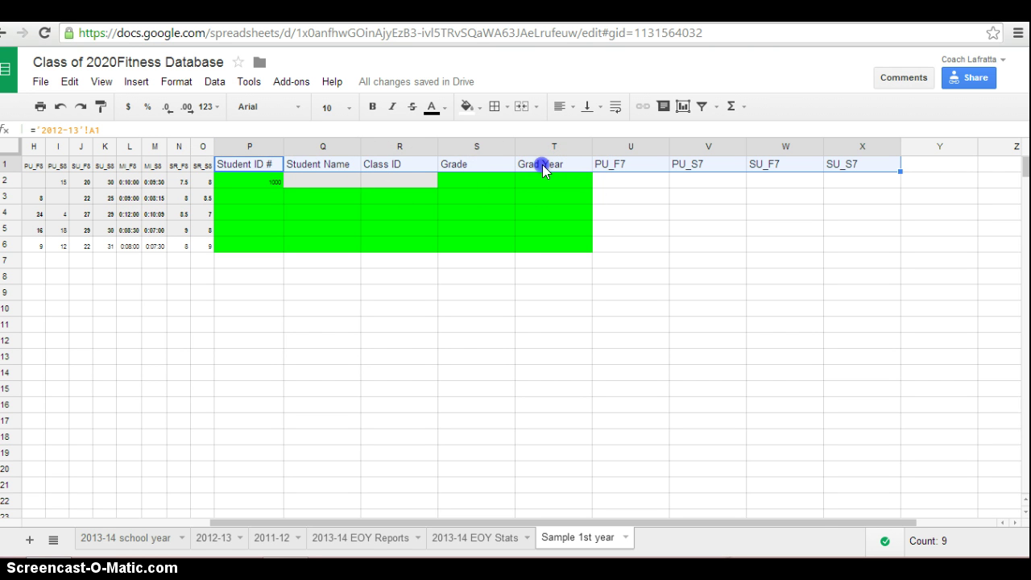
pyautogui.moveTo(543, 170); pyautogui.dragTo(543, 171)
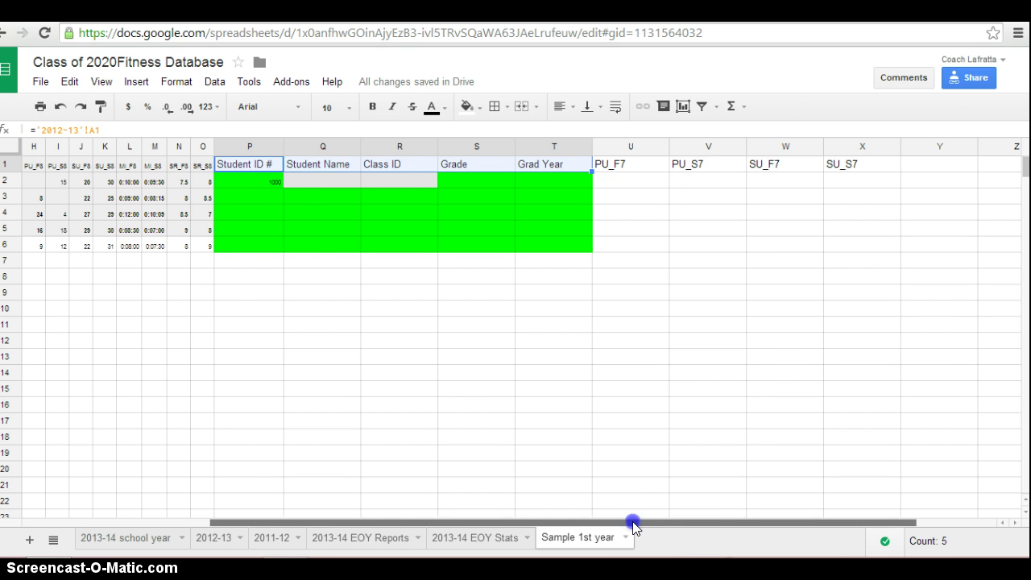
pyautogui.moveTo(635, 523); pyautogui.dragTo(302, 506)
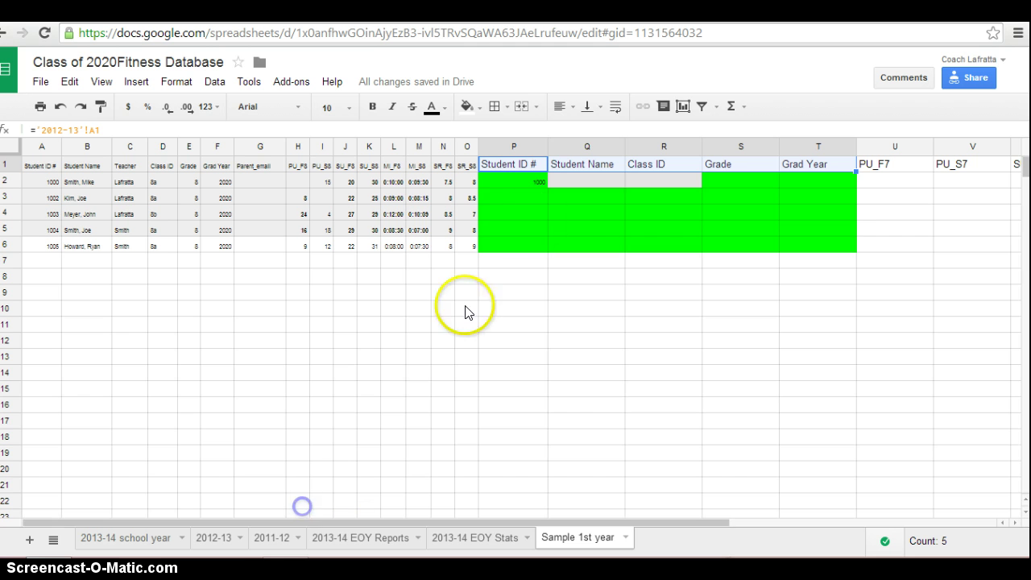
# Replace the content of P2 with a new VLOOKUP formula that uses A2 as the search key
pyautogui.click(539, 182)
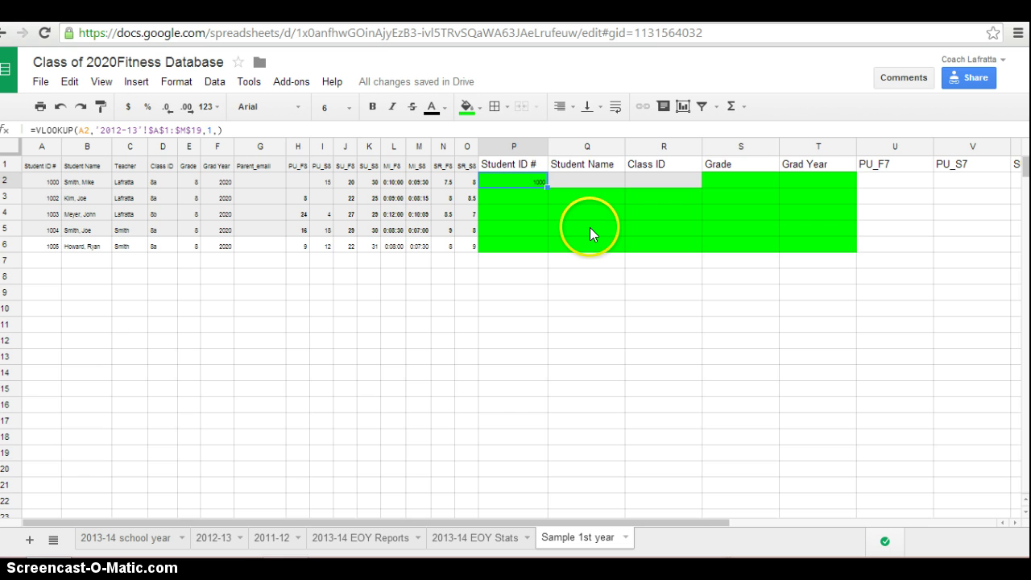
pyautogui.press('Delete')
pyautogui.write('=')
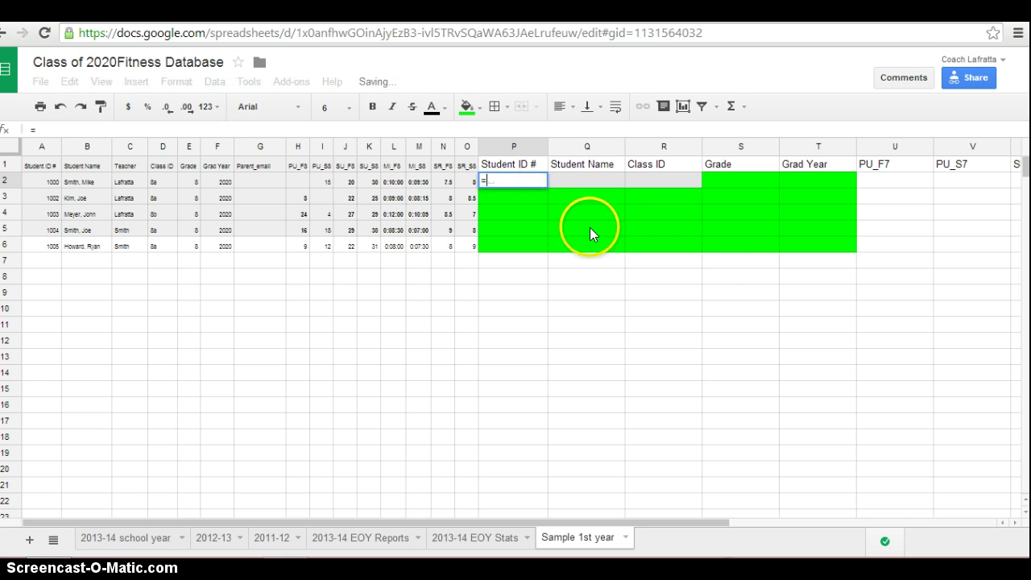
pyautogui.write('vlookup')
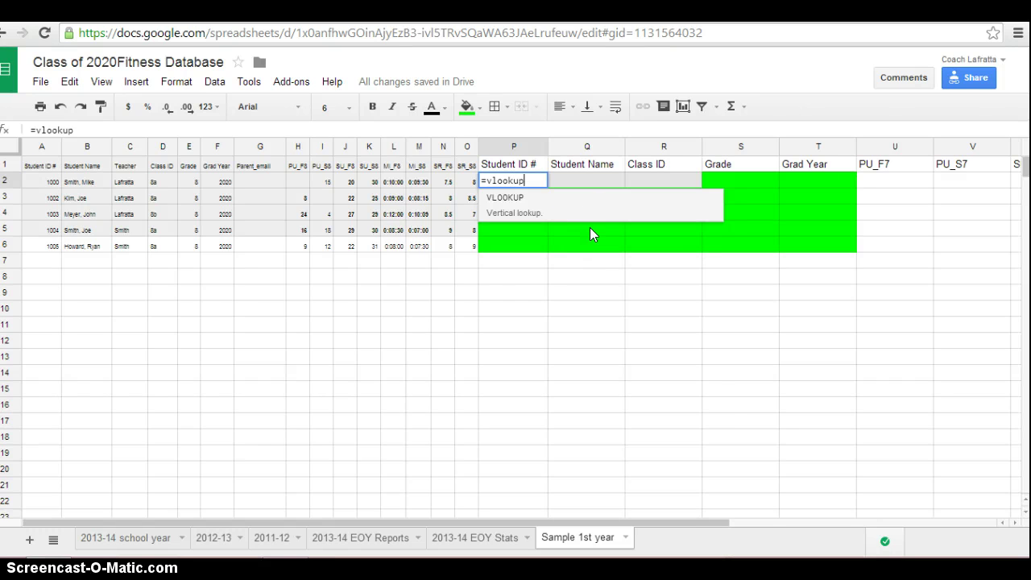
pyautogui.press('Tab')
pyautogui.click(588, 226)
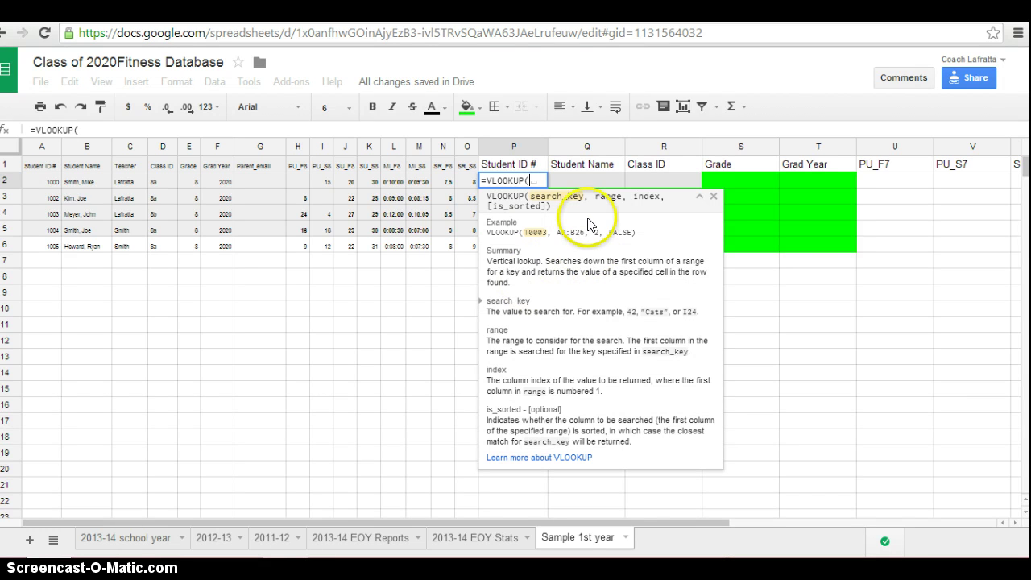
pyautogui.click(46, 183)
pyautogui.click(96, 129)
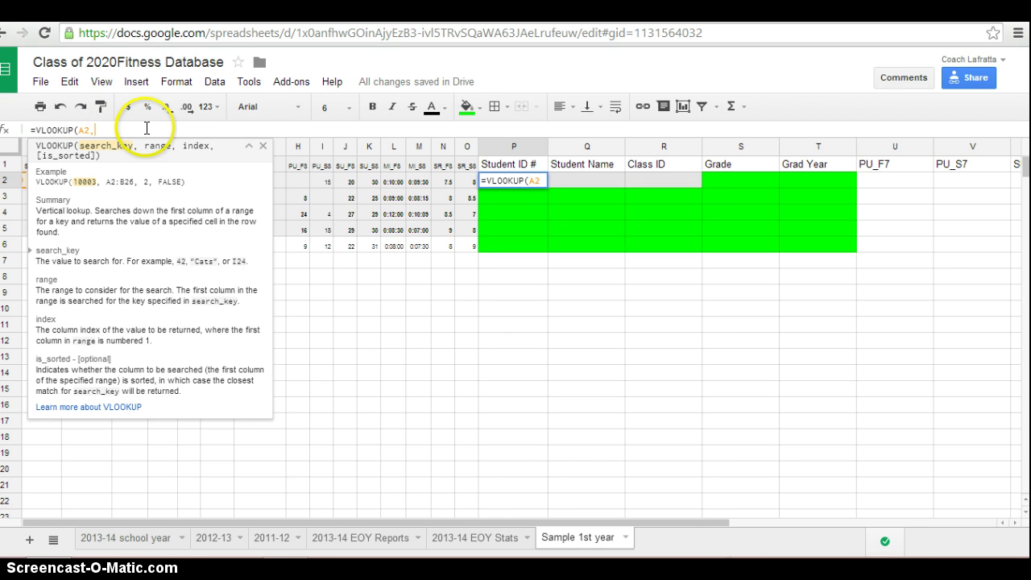
# Set the lookup range of the P2 formula to A3:M7 on the 2012-13 sheet
pyautogui.click(225, 545)
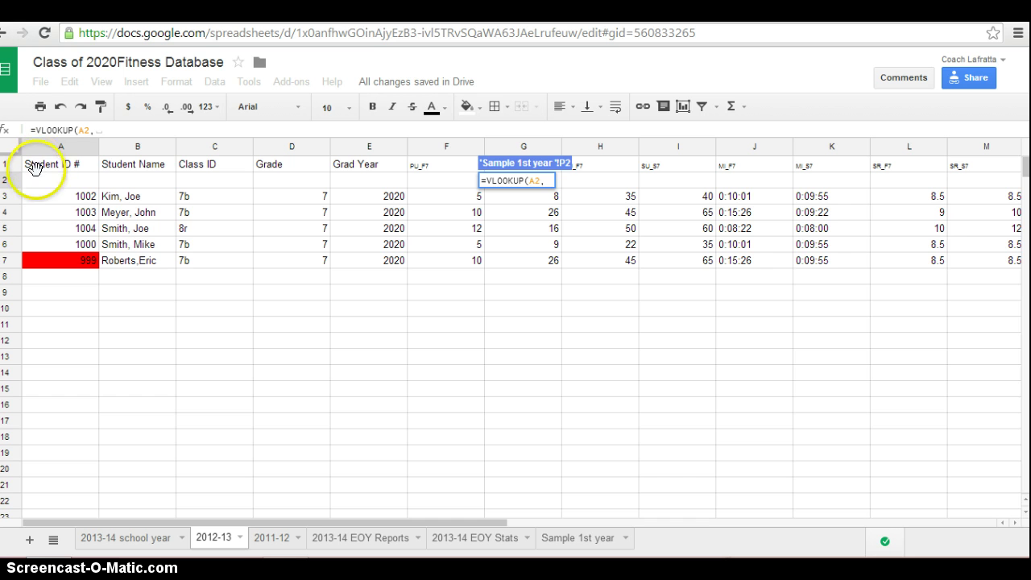
pyautogui.click(44, 201)
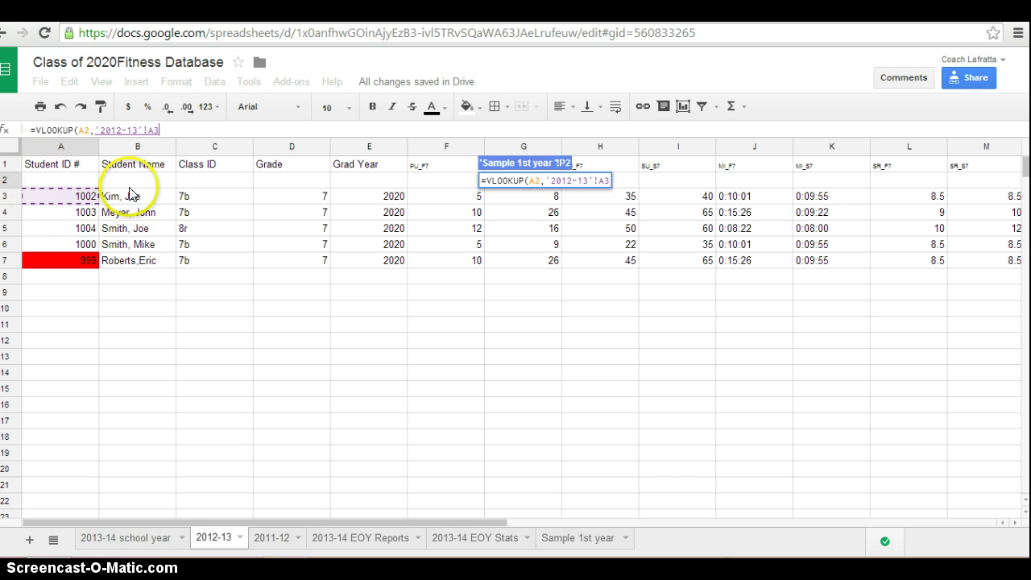
pyautogui.keyDown('shift'); pyautogui.click(70, 262); pyautogui.keyUp('shift')
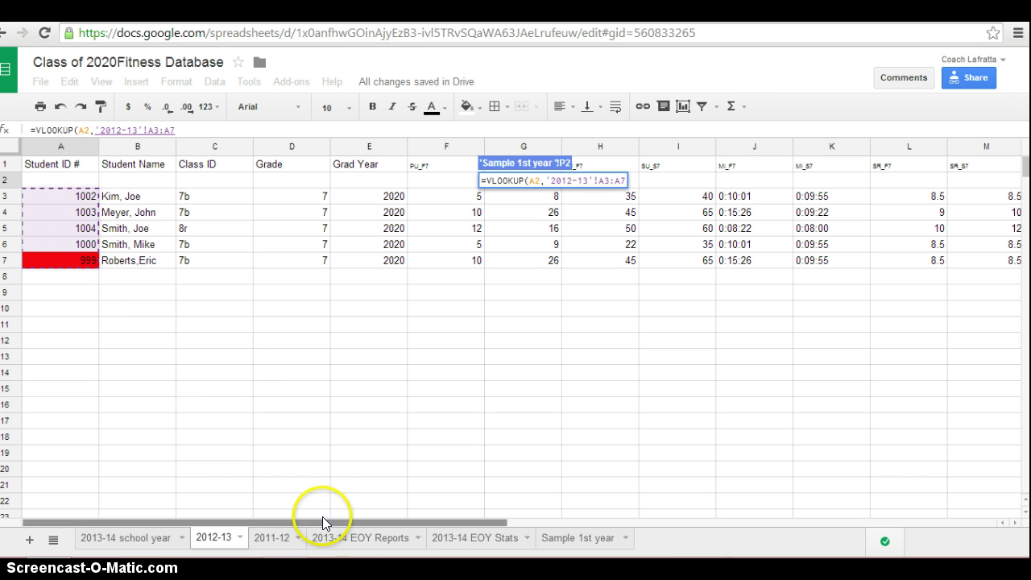
pyautogui.moveTo(336, 522); pyautogui.dragTo(761, 510)
pyautogui.keyDown('shift'); pyautogui.click(161, 261); pyautogui.keyUp('shift')
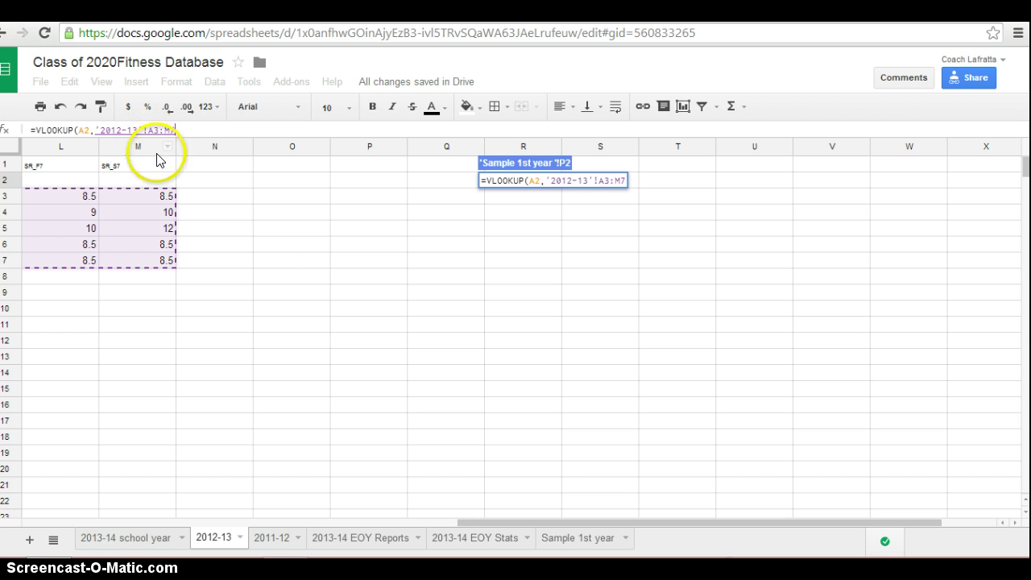
pyautogui.moveTo(582, 521); pyautogui.dragTo(197, 511)
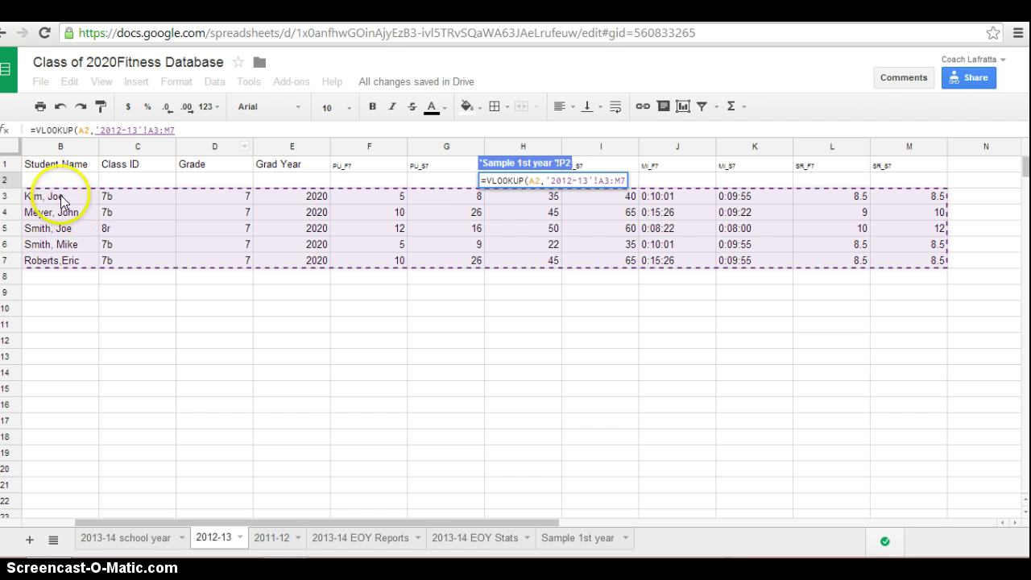
pyautogui.moveTo(523, 522); pyautogui.dragTo(649, 509)
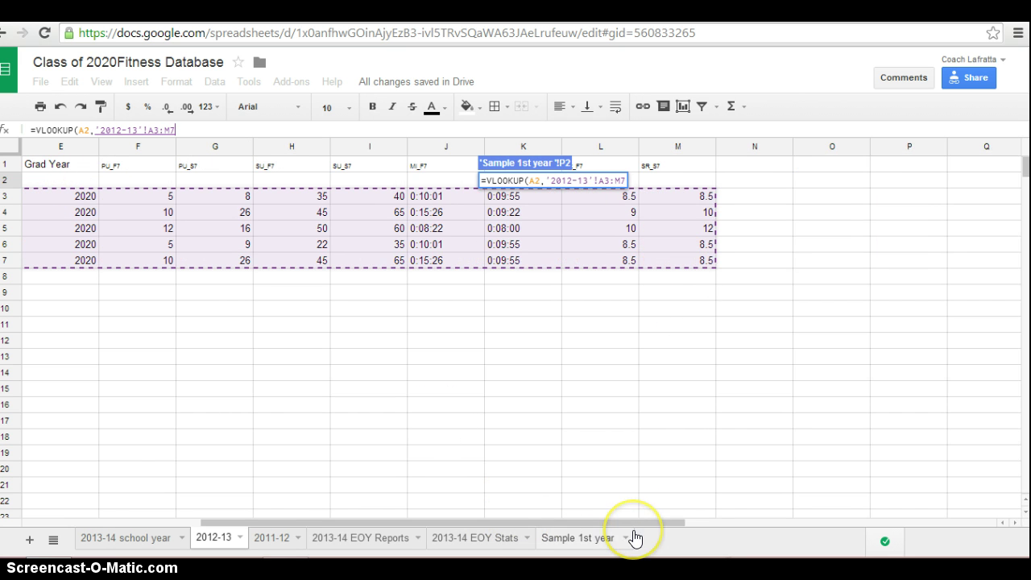
# Complete the P2 formula with column index 1 as =VLOOKUP(A2,'2012-13'!A3:M7,1,)
pyautogui.click(634, 537)
pyautogui.write(',1,')
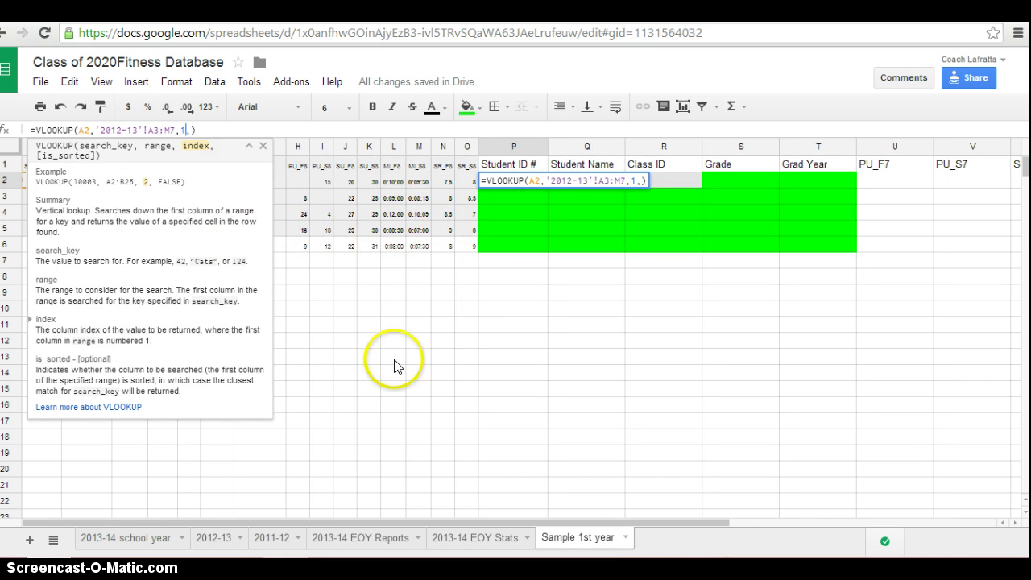
pyautogui.click(639, 181)
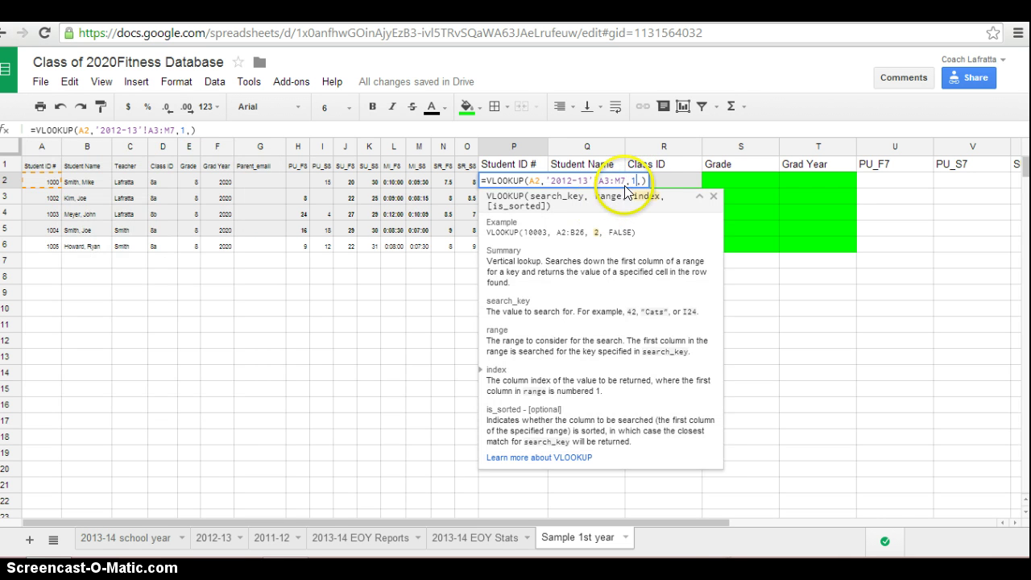
pyautogui.click(173, 426)
pyautogui.press('Return')
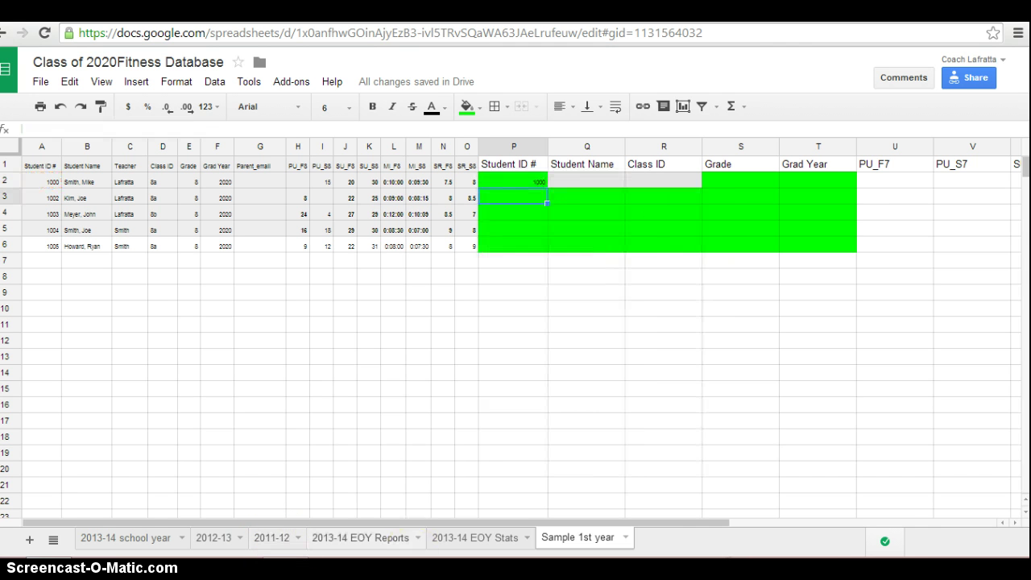
# Copy the VLOOKUP formula text from P2 into Q2 under Student Name, keeping its references unchanged
pyautogui.click(533, 179)
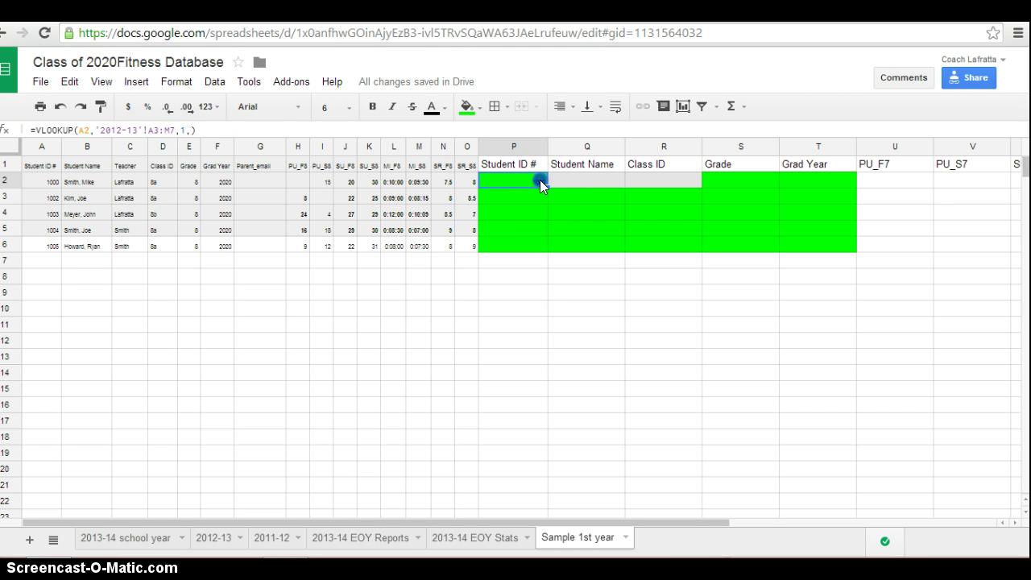
pyautogui.moveTo(214, 129); pyautogui.dragTo(31, 130)
pyautogui.hotkey('ctrl', 'c')
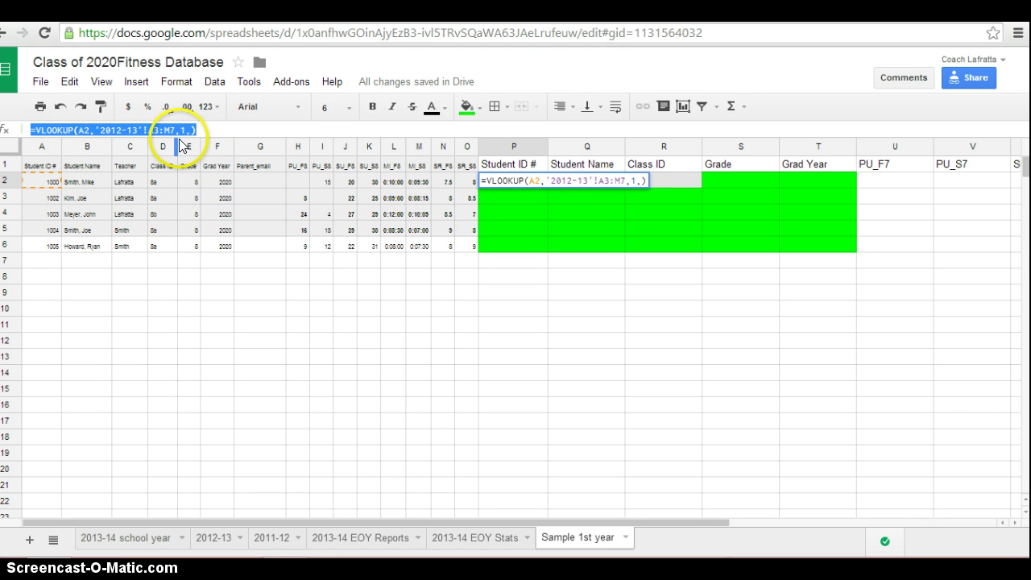
pyautogui.press('Return')
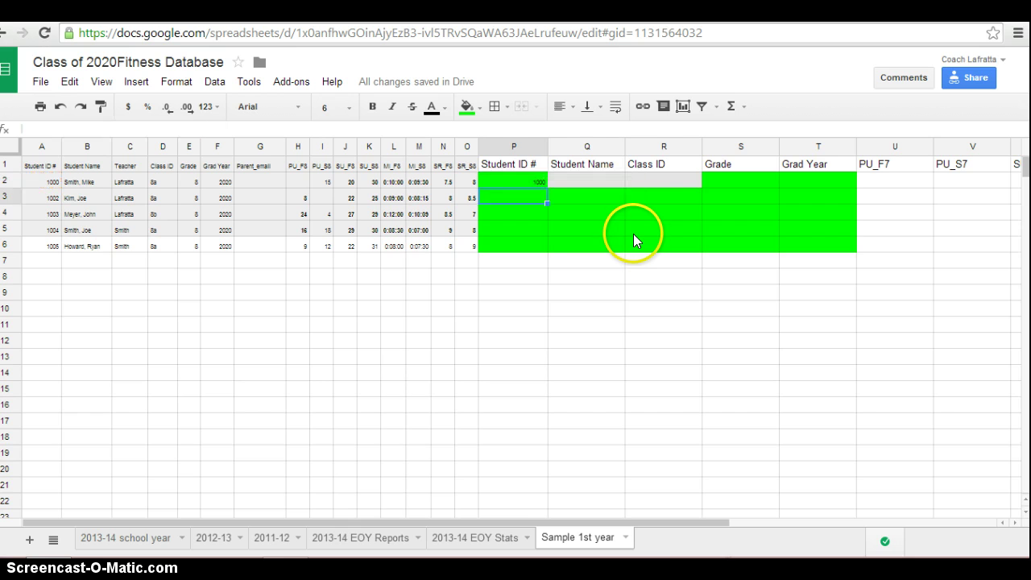
pyautogui.click(617, 180)
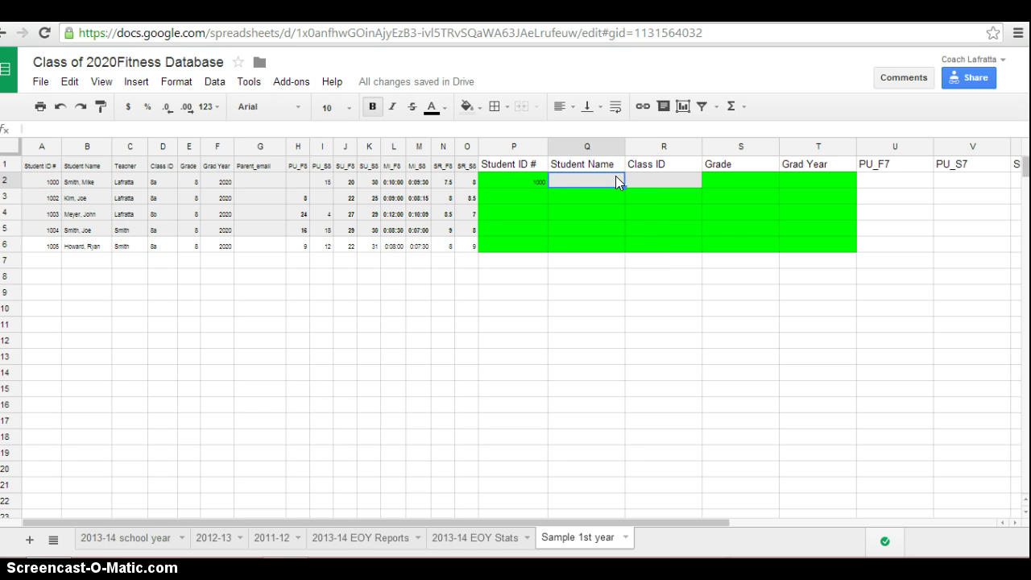
pyautogui.hotkey('ctrl', 'v')
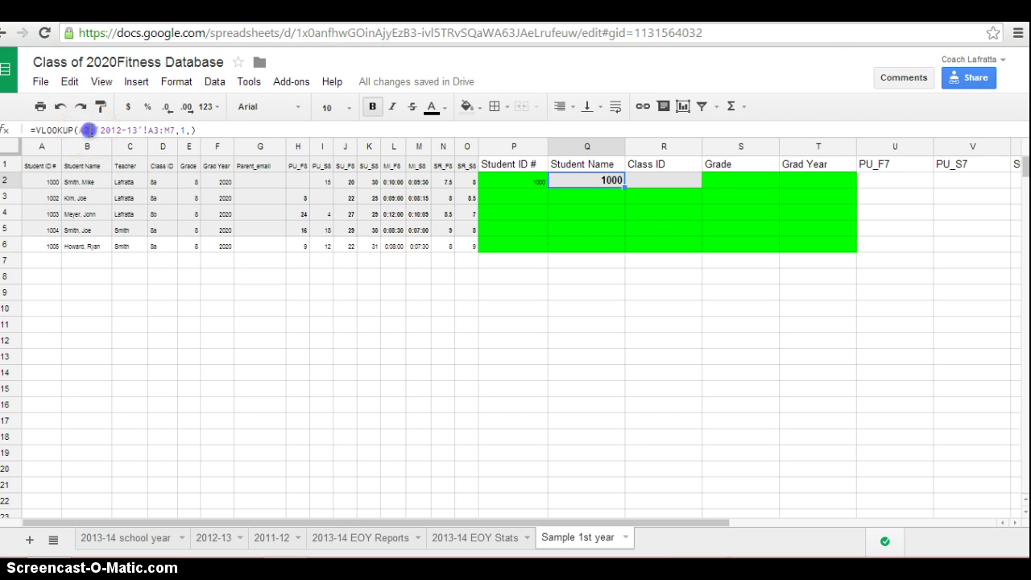
# Change the column index of the VLOOKUP formula in Q2 to 2
pyautogui.click(83, 129)
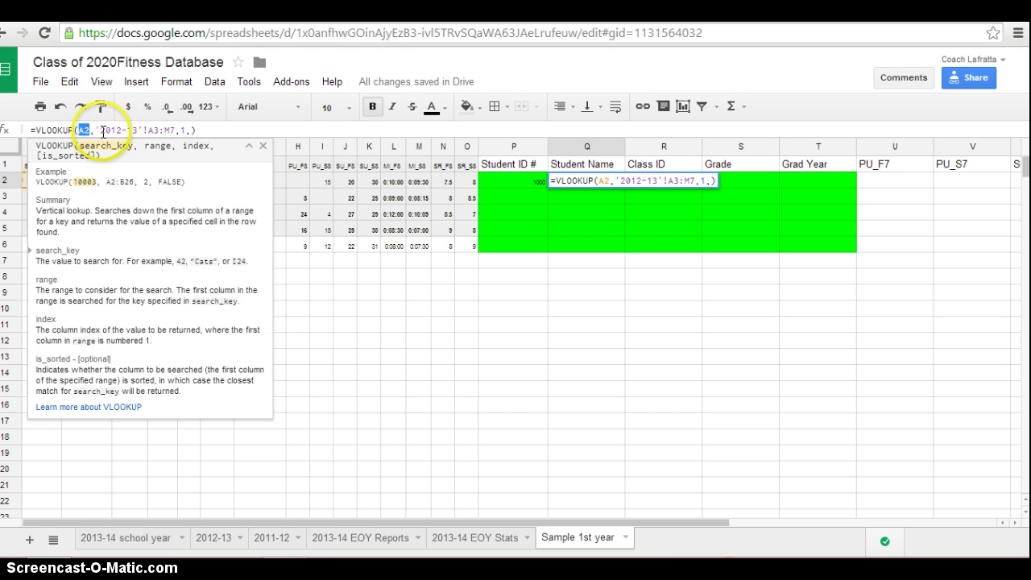
pyautogui.click(263, 145)
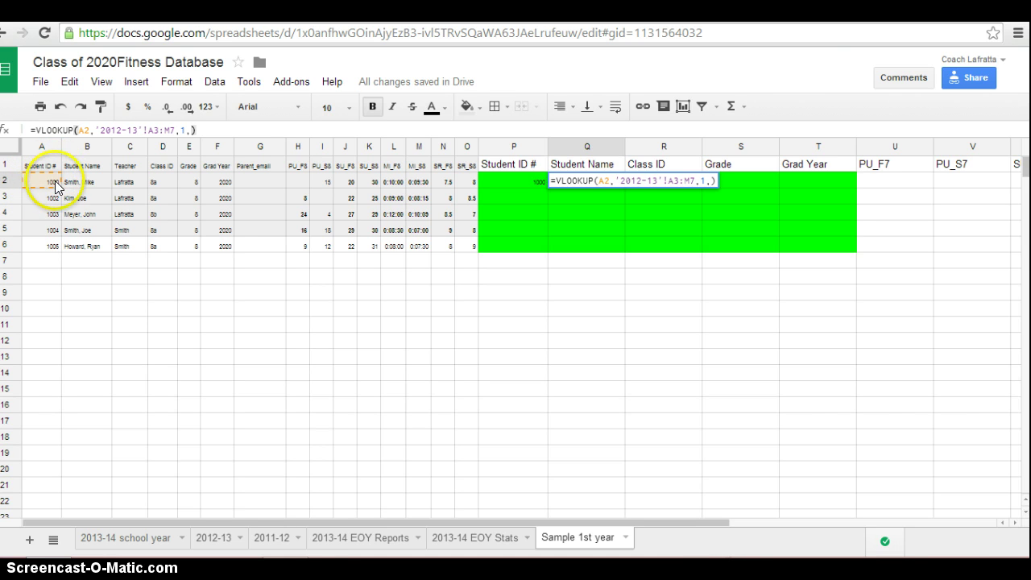
pyautogui.click(185, 130)
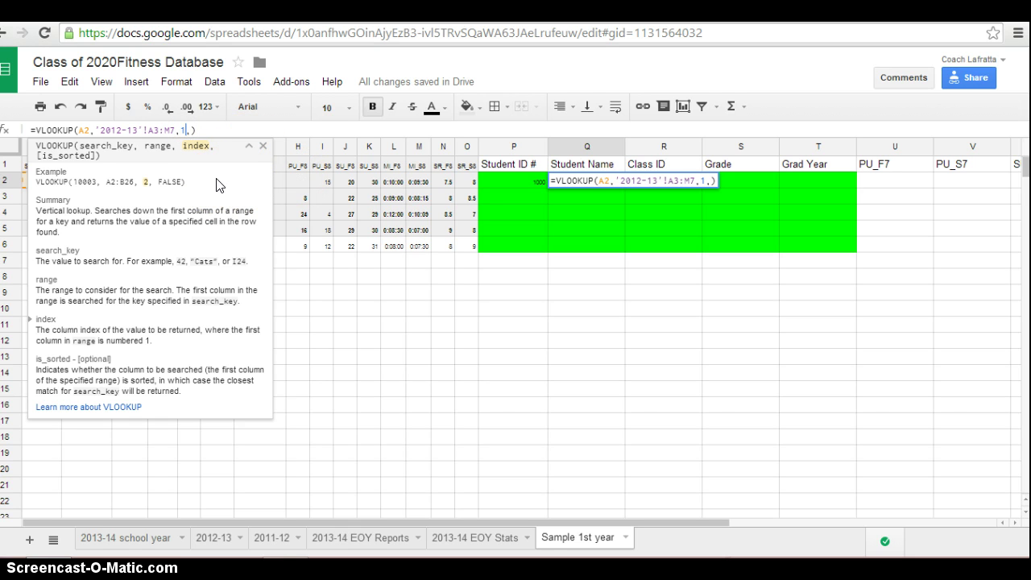
pyautogui.press('BackSpace')
pyautogui.write('2')
pyautogui.press('Return')
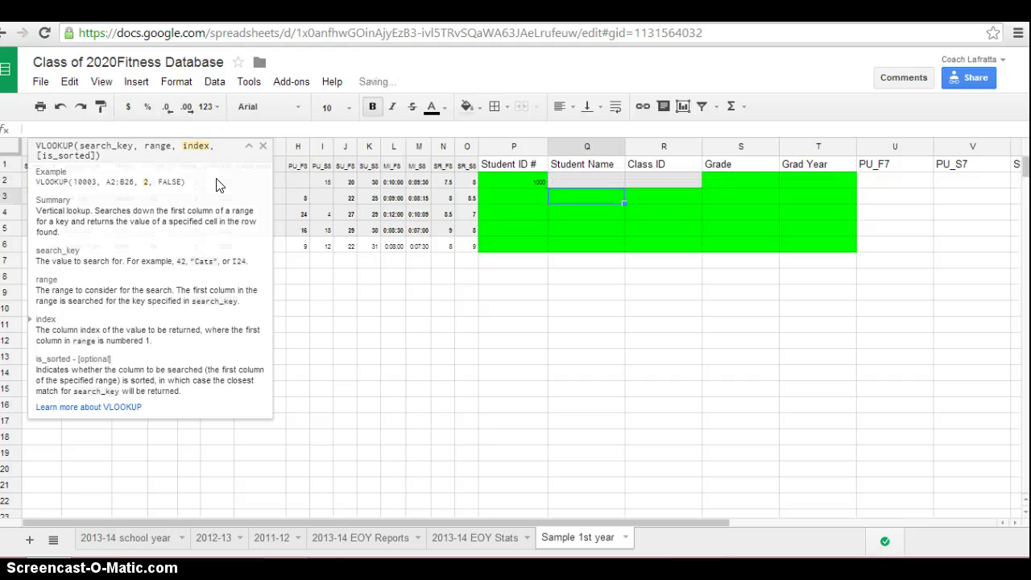
pyautogui.click(608, 182)
# Paste the VLOOKUP formula into R2 and adjust its column index to return the Class ID column
pyautogui.click(648, 179)
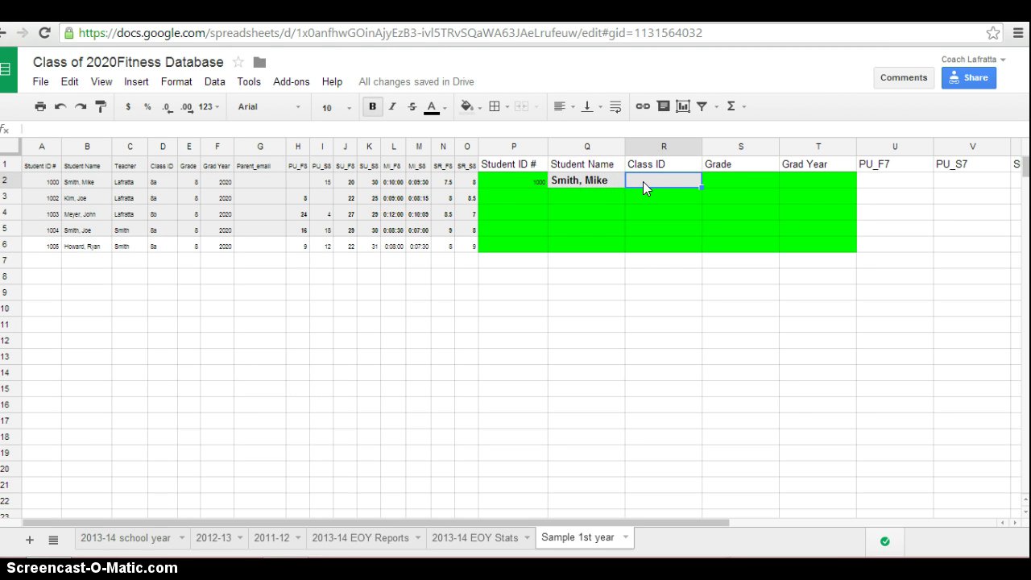
pyautogui.hotkey('ctrl', 'v')
pyautogui.click(183, 131)
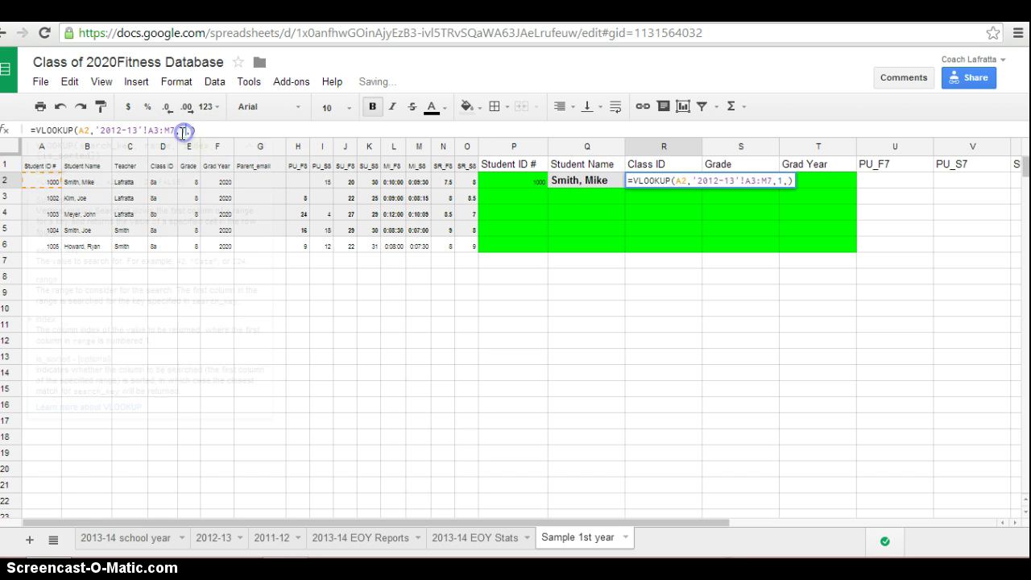
pyautogui.press('Return')
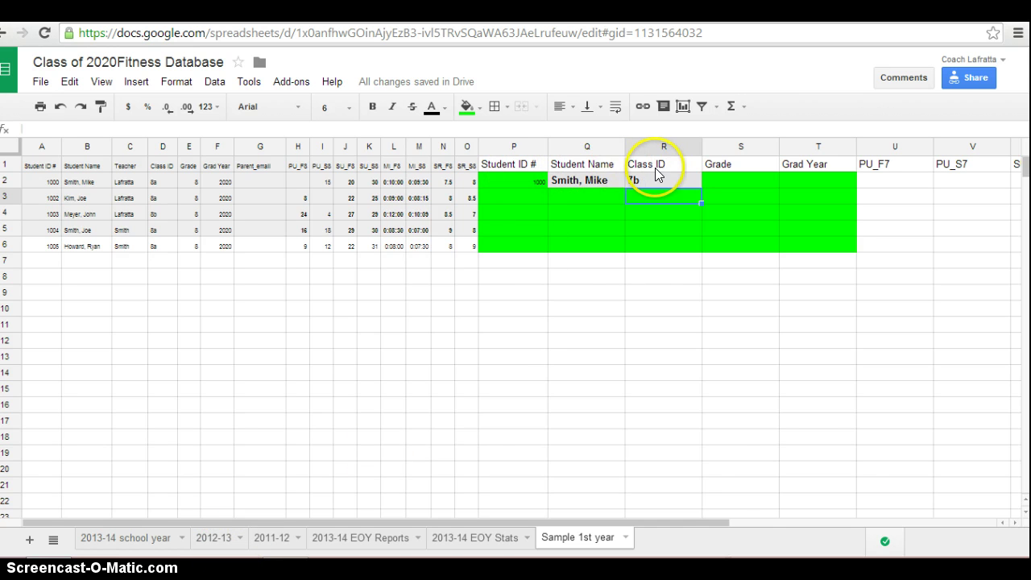
# Count the columns on the 2012-13 sheet from Student ID # across to PU_F7 to find its lookup index
pyautogui.click(219, 540)
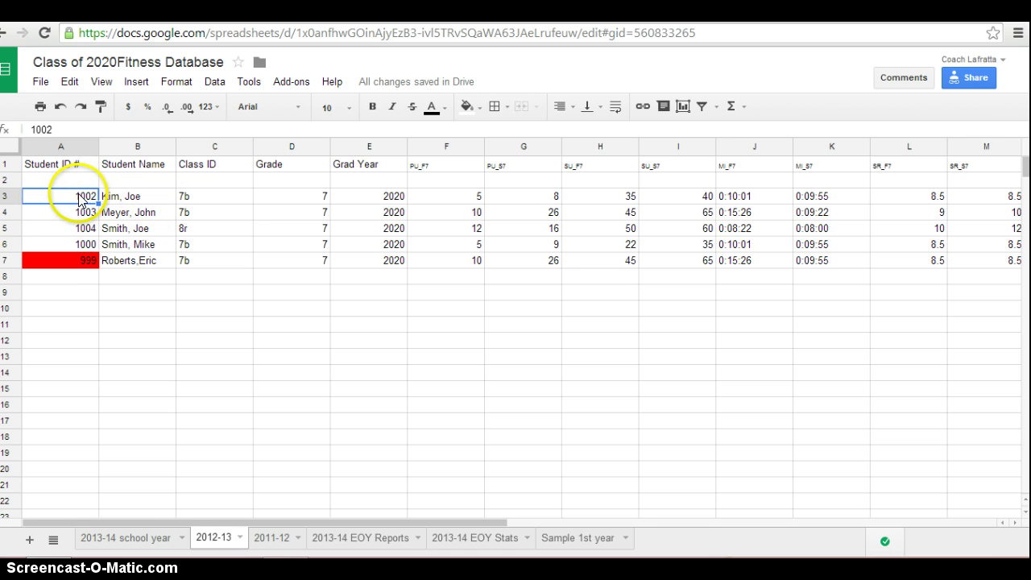
pyautogui.click(132, 198)
pyautogui.click(219, 201)
pyautogui.click(294, 208)
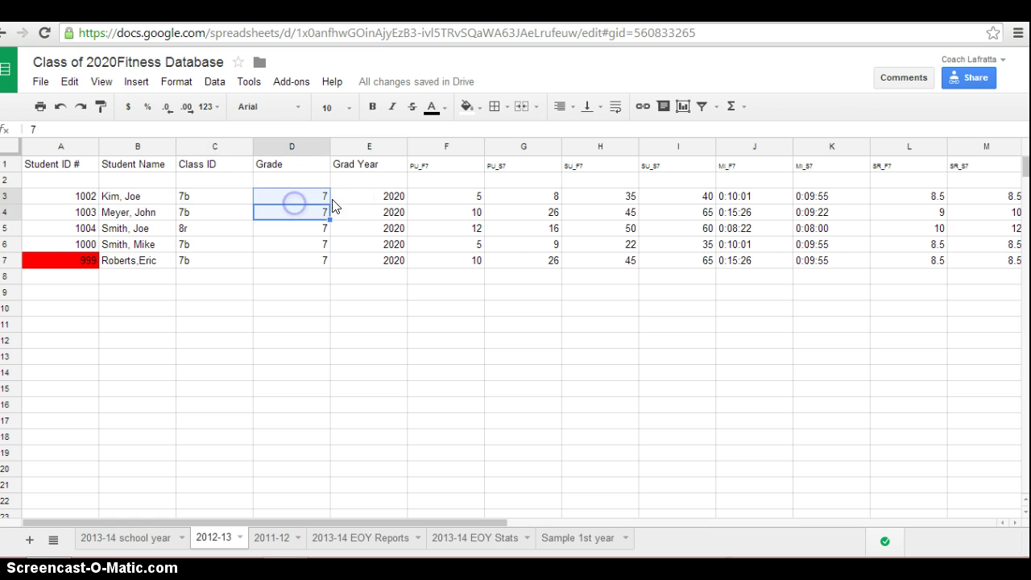
pyautogui.click(346, 198)
pyautogui.click(449, 199)
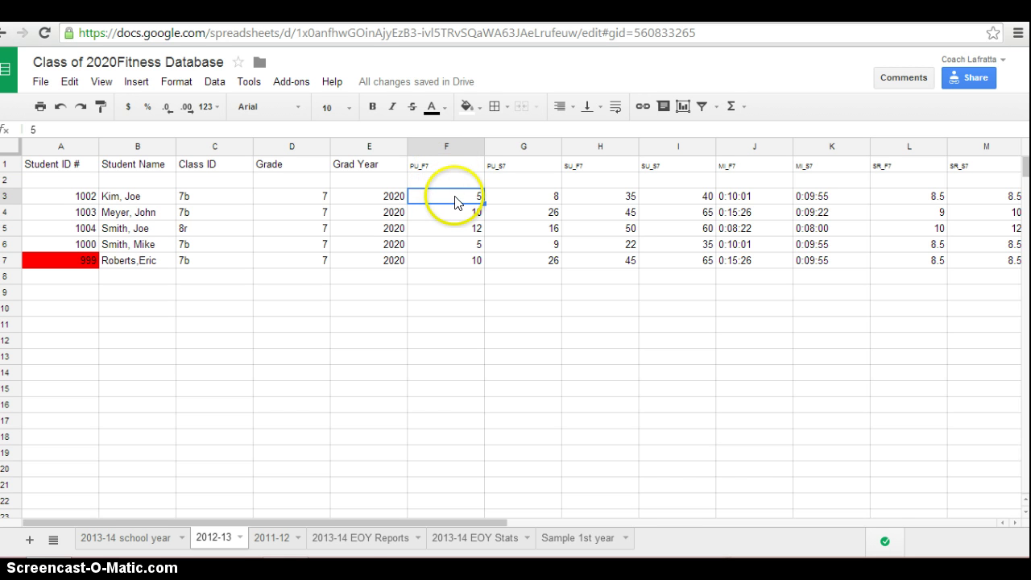
pyautogui.click(563, 543)
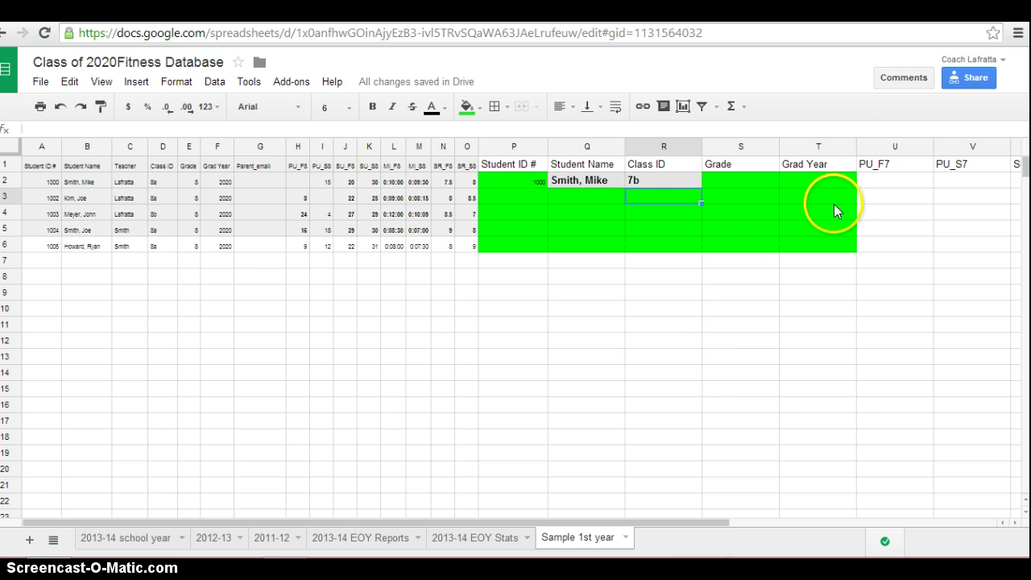
# Enter the VLOOKUP formula in U2 under PU_F7 with column index 6, as =VLOOKUP(A2,'2012-13'!A3:M7,6,)
pyautogui.click(887, 177)
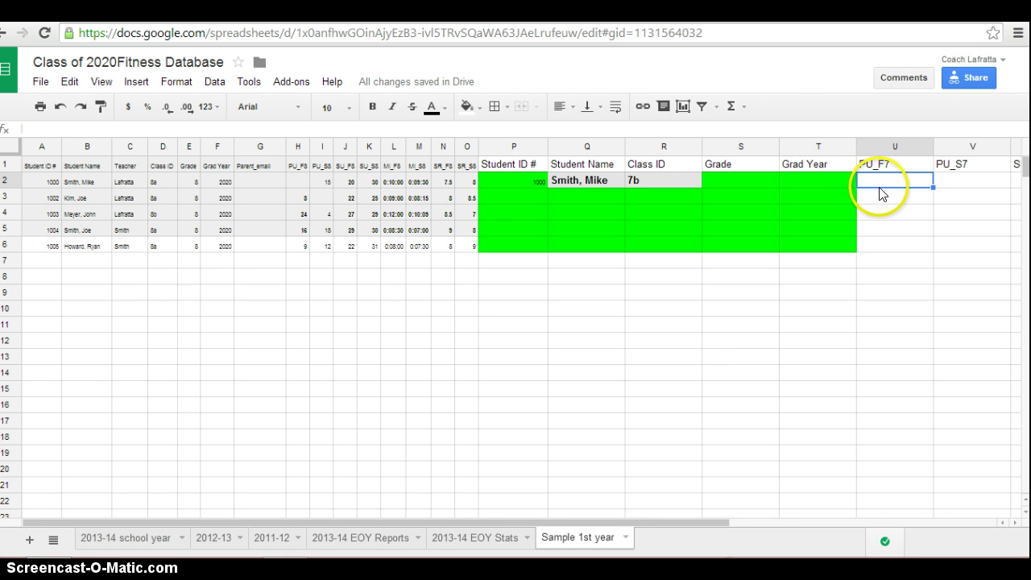
pyautogui.write("=VLOOKUP(A2,'2012-13'!A3:M7,1)")
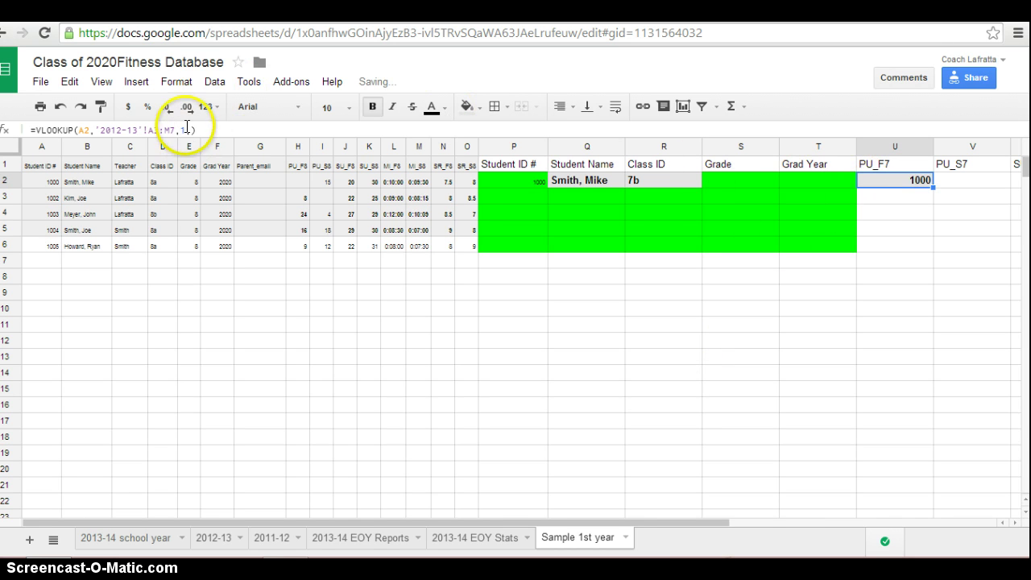
pyautogui.click(185, 129)
pyautogui.write(',')
pyautogui.press('BackSpace')
pyautogui.write('6')
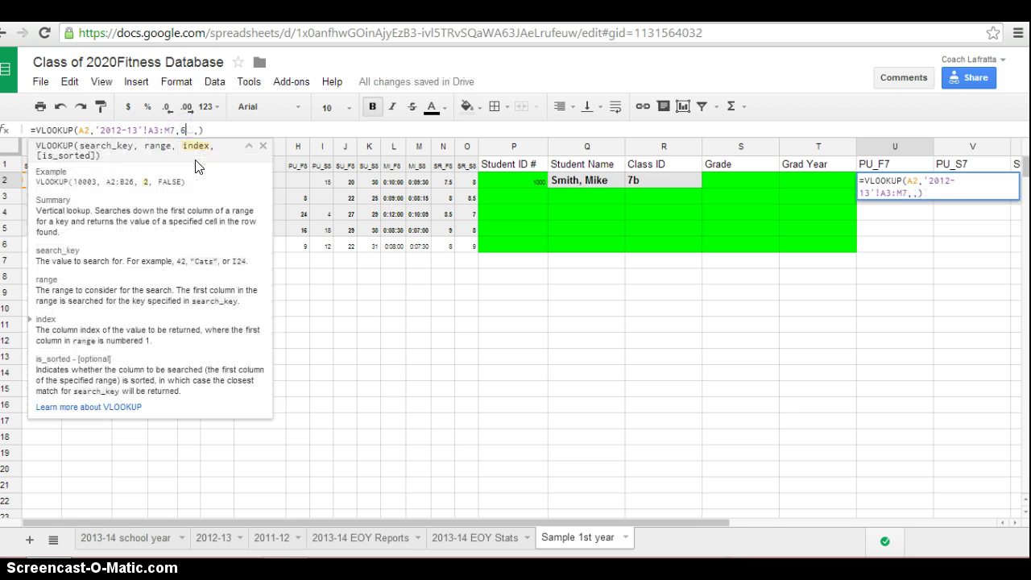
pyautogui.press('Return')
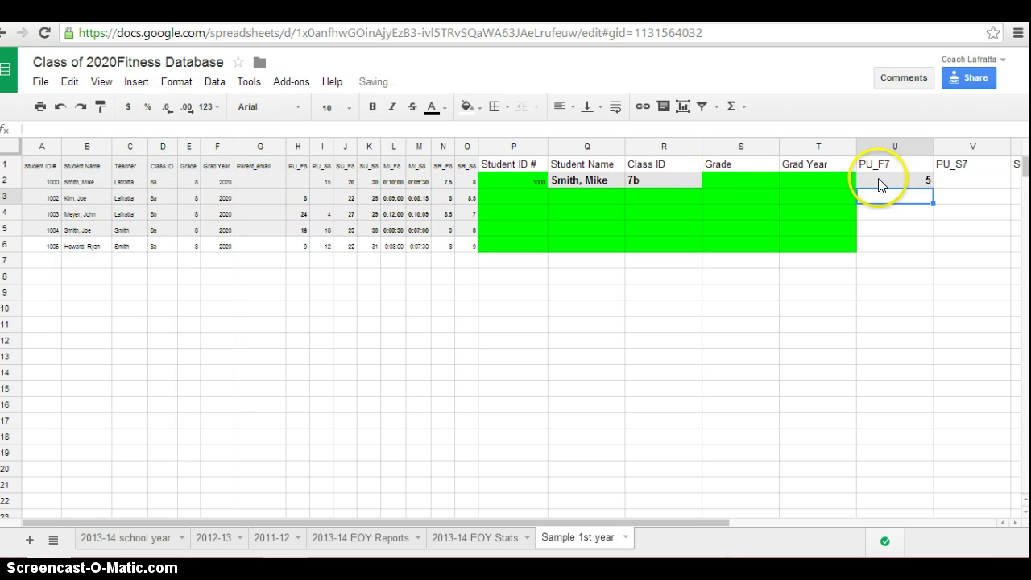
# Try to fill the formulas in P2:U2 down through row 6 with their relative lookup range
pyautogui.click(511, 178)
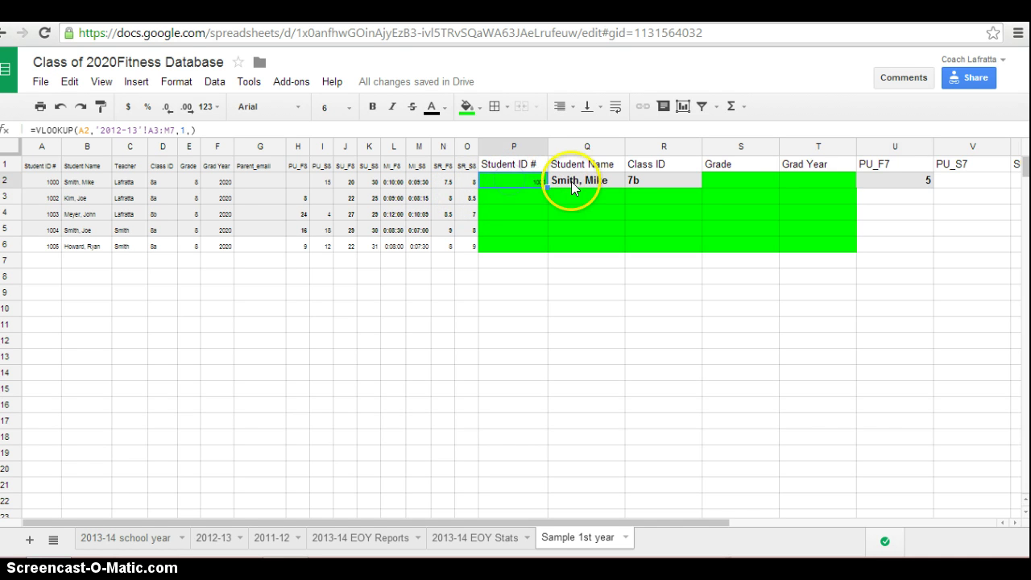
pyautogui.keyDown('shift'); pyautogui.click(920, 182); pyautogui.keyUp('shift')
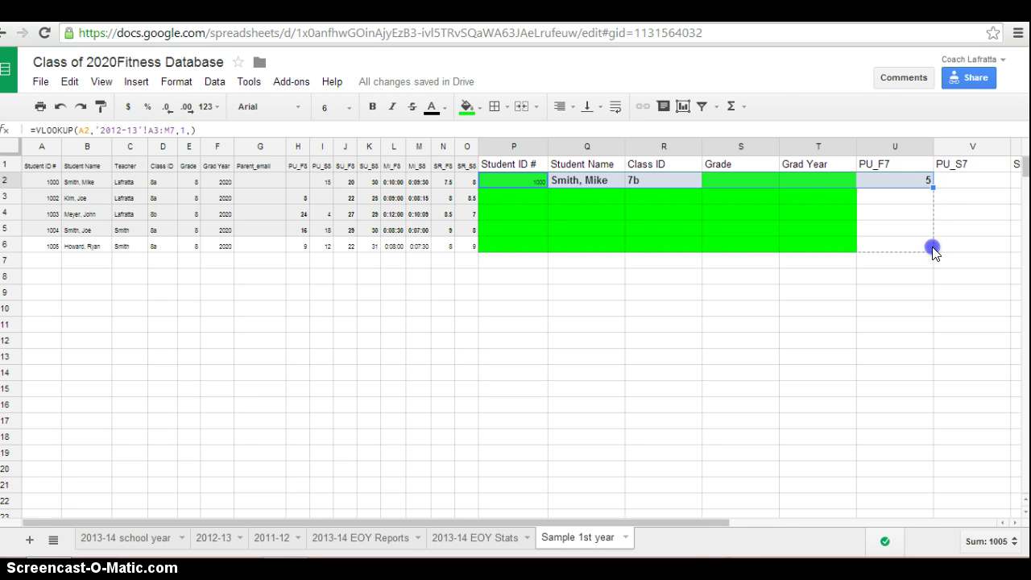
pyautogui.moveTo(932, 251); pyautogui.dragTo(930, 246)
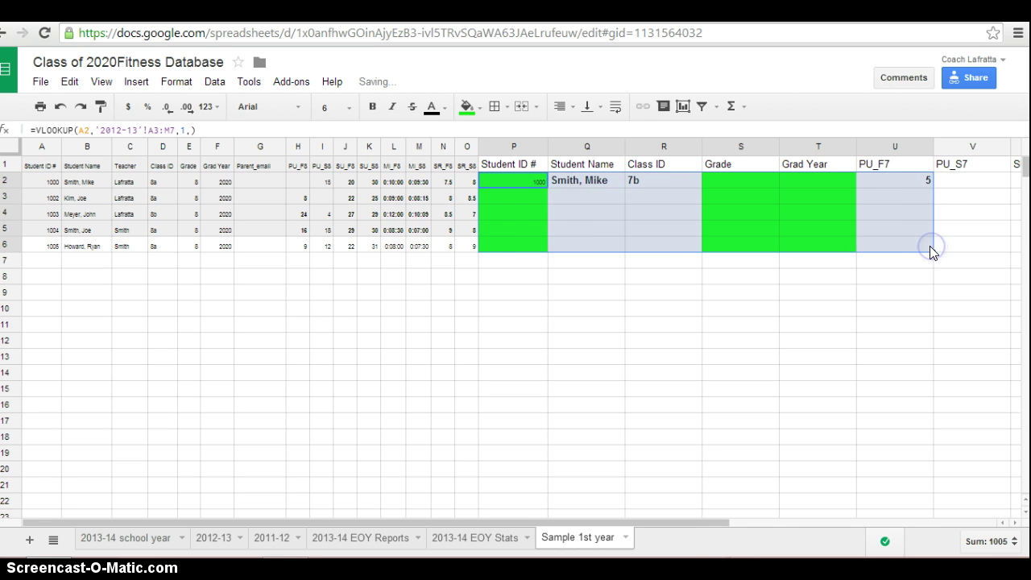
# Make the lookup range in the P2 formula absolute, as '2012-13'!$A$3:$M$7
pyautogui.click(534, 194)
pyautogui.doubleClick(537, 181)
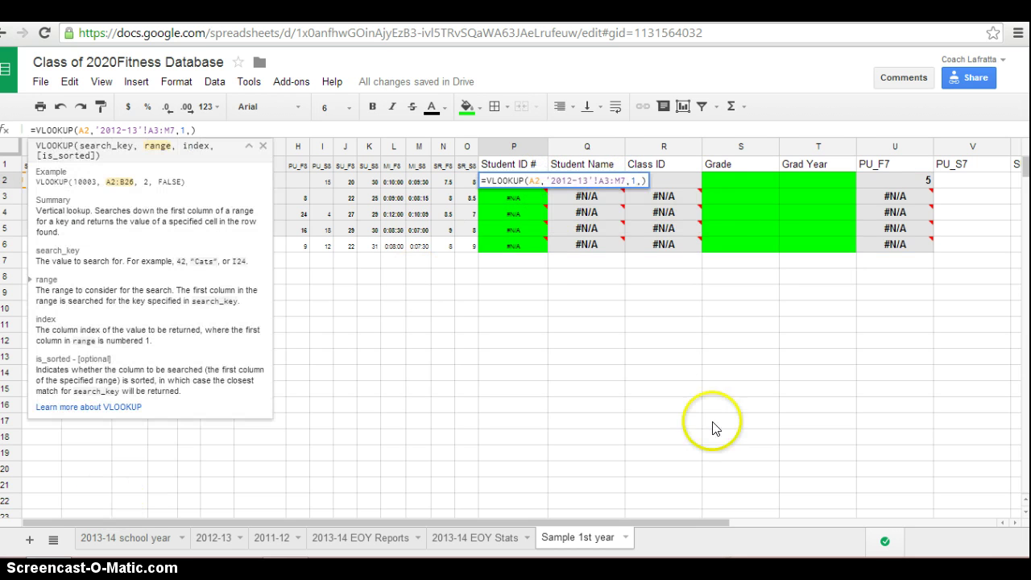
pyautogui.press('Return')
pyautogui.click(533, 179)
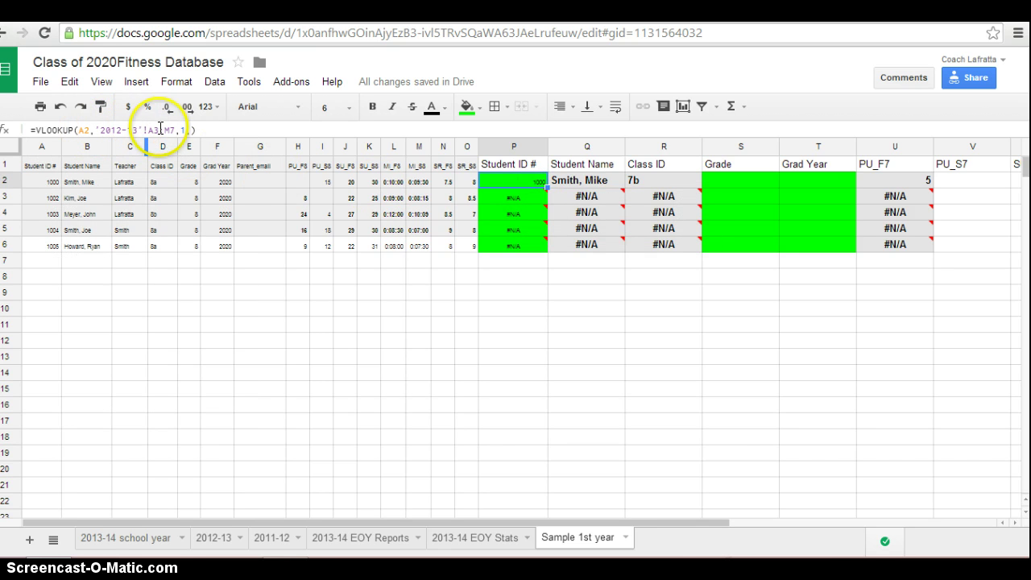
pyautogui.click(161, 129)
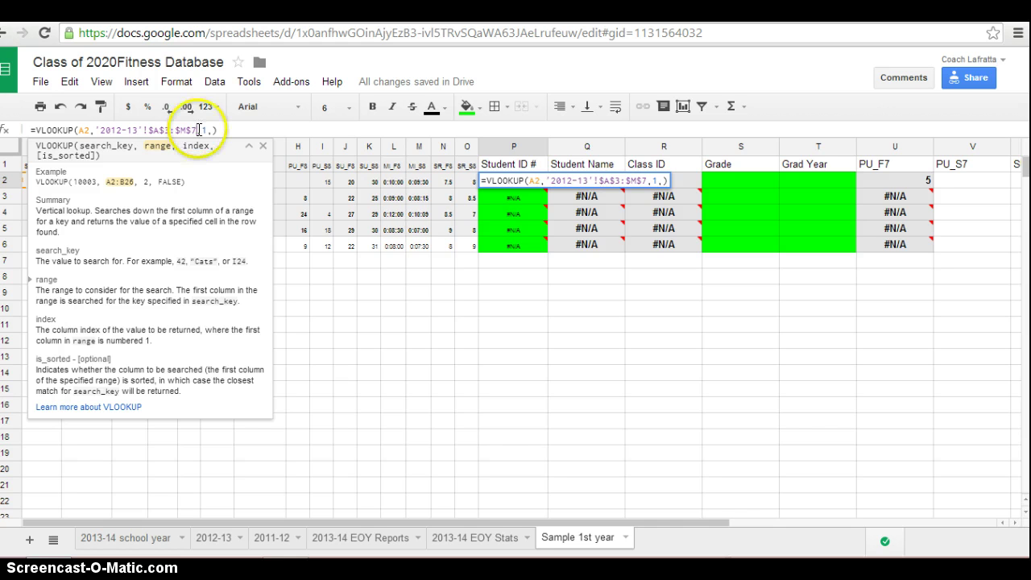
pyautogui.press('Return')
# Lock the lookup range of the Student Name formula in Q2 to $A$3:$M$7, keeping column index 2
pyautogui.click(591, 179)
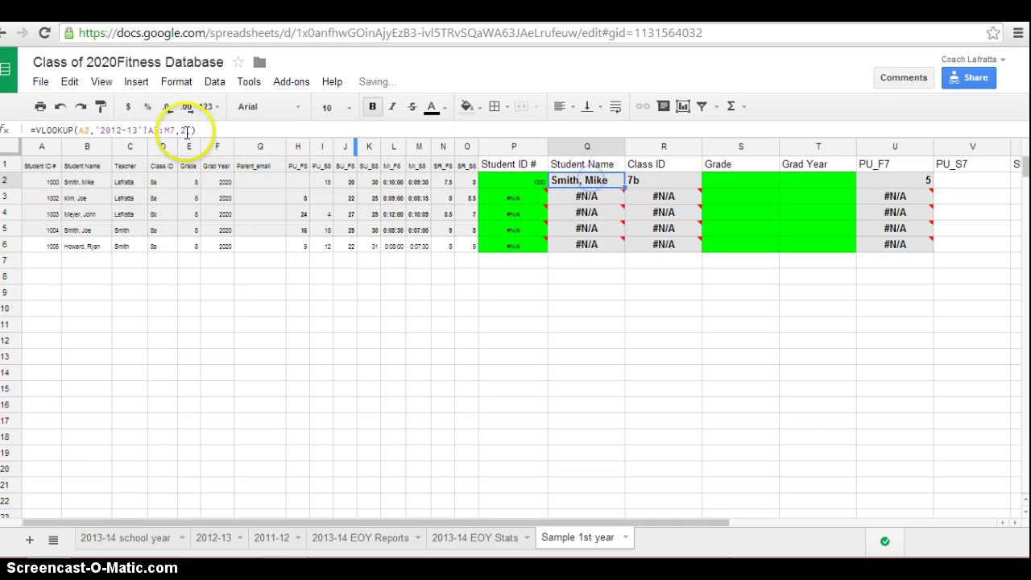
pyautogui.click(162, 129)
pyautogui.moveTo(163, 129); pyautogui.dragTo(179, 129)
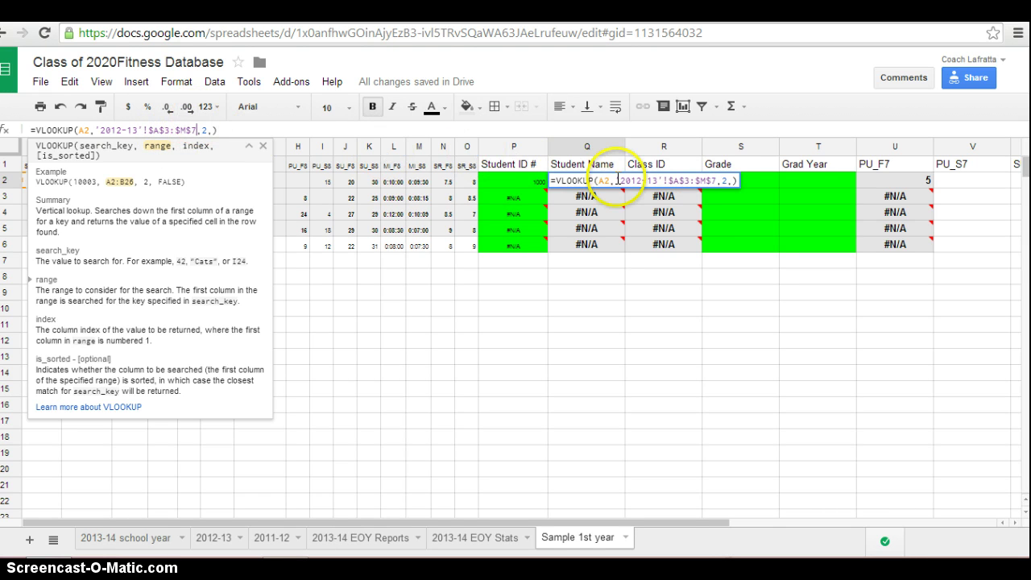
pyautogui.press('Return')
# Lock the lookup range of the Class ID formula in R2 to $A$3:$M$7, keeping column index 3
pyautogui.click(650, 178)
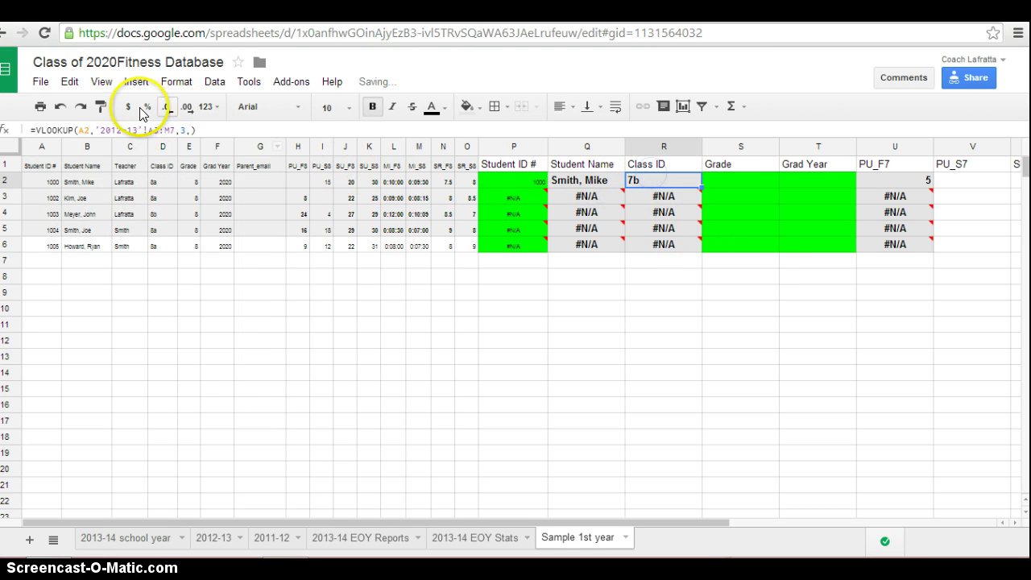
pyautogui.click(158, 128)
pyautogui.press('F4')
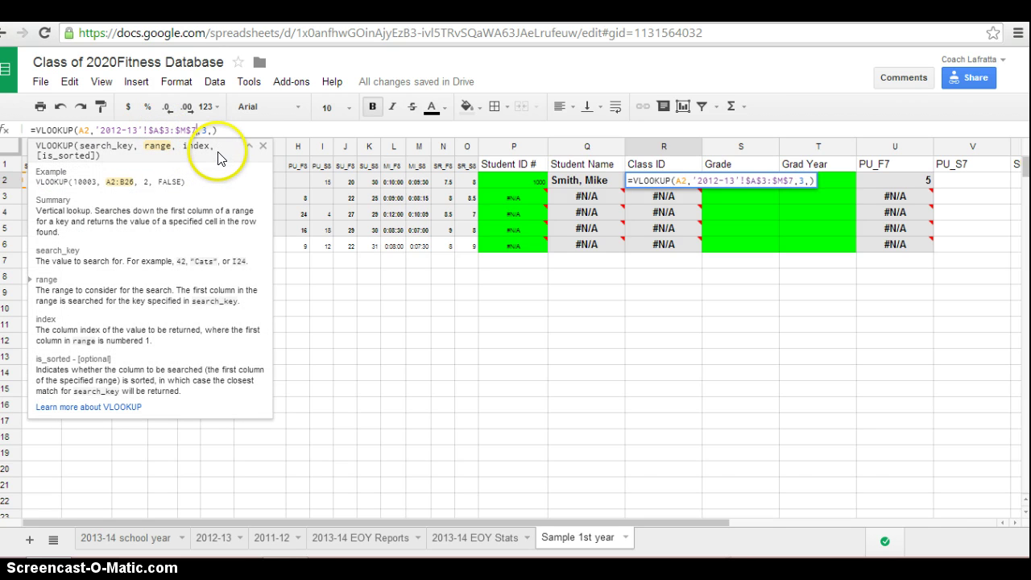
pyautogui.press('Return')
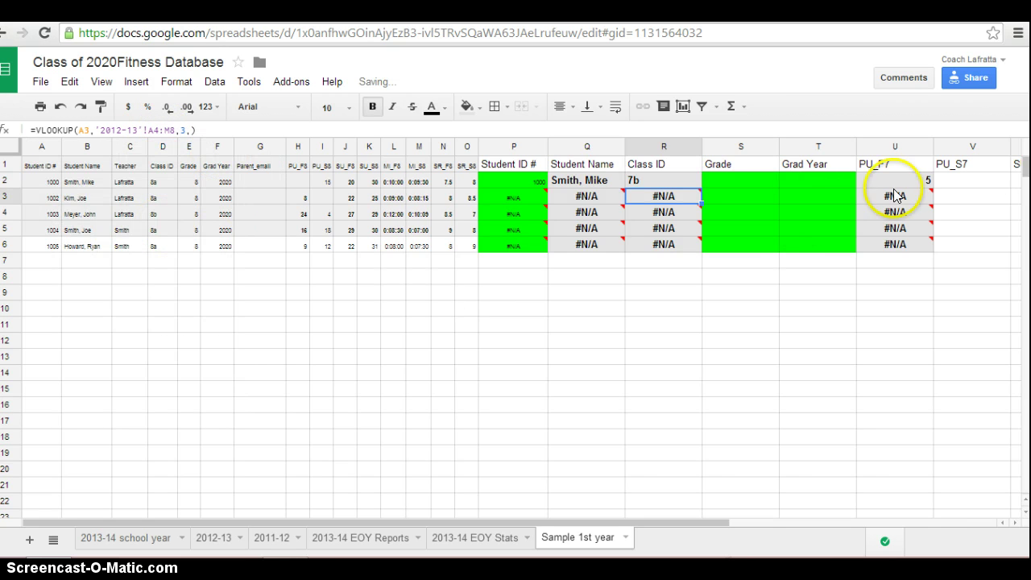
# Lock the lookup range of the PU_F7 formula in U2 to $A$3:$M$7, keeping column index 6
pyautogui.click(927, 184)
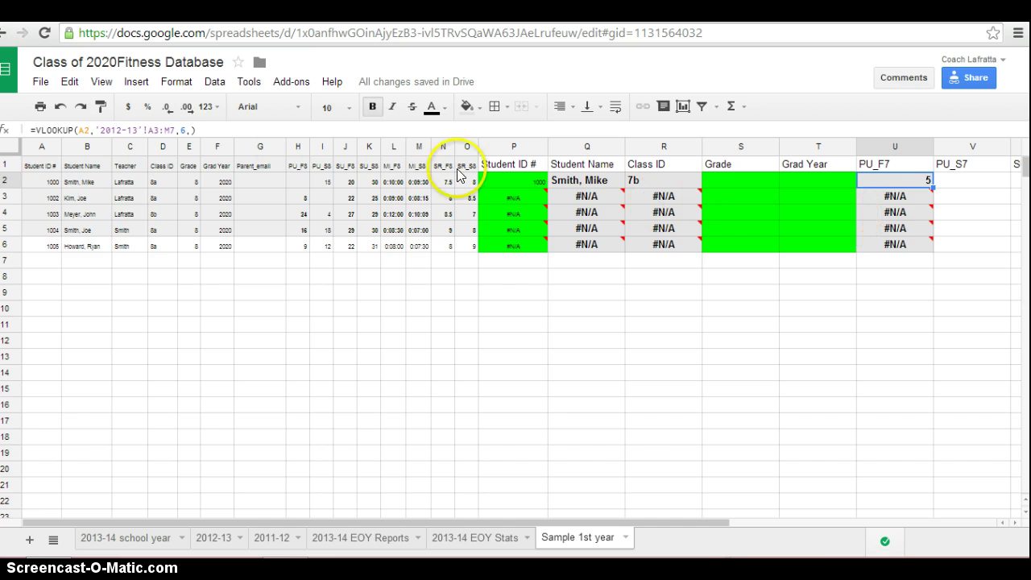
pyautogui.click(158, 129)
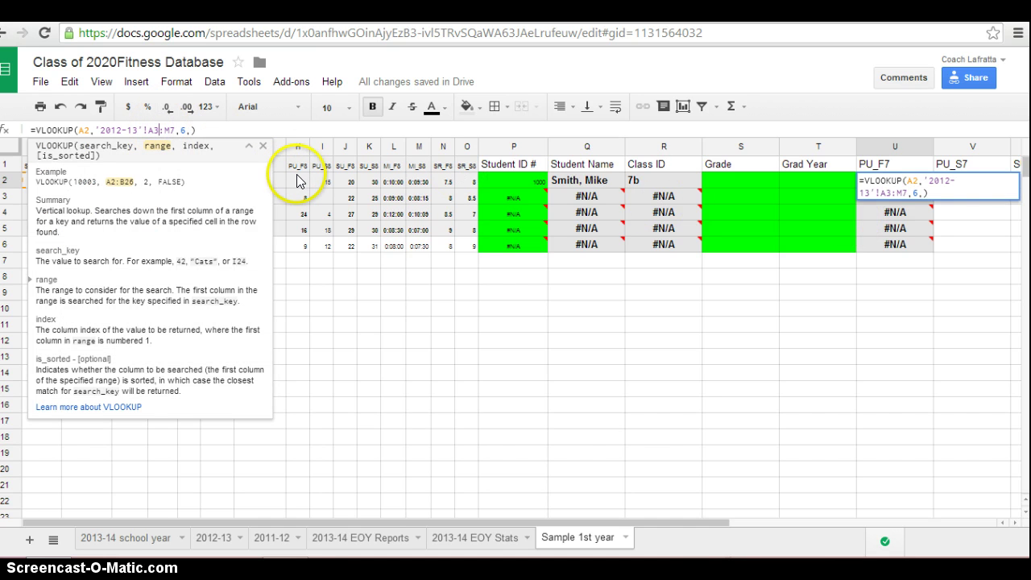
pyautogui.press('F4')
pyautogui.press('Return')
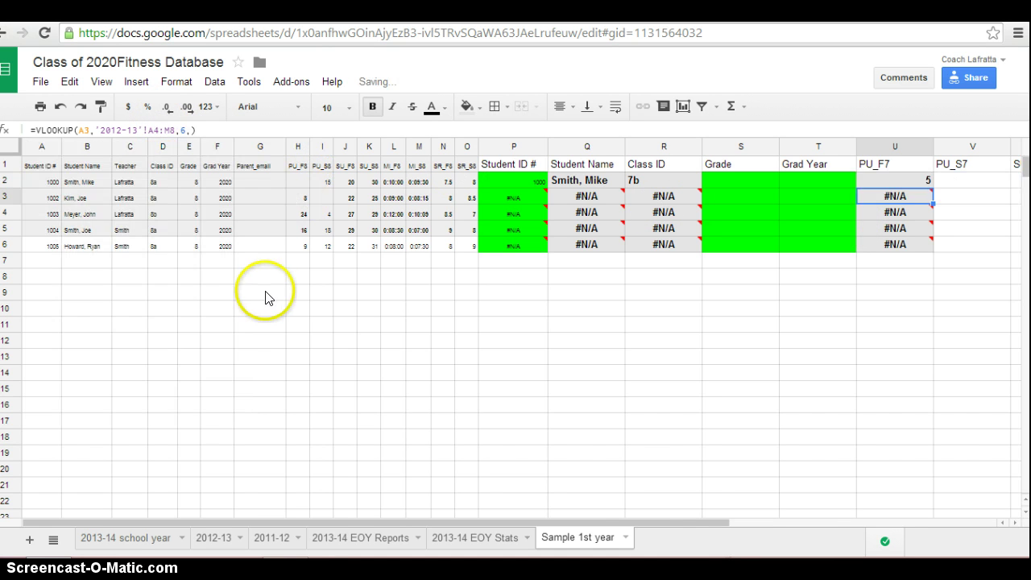
# Fill the corrected VLOOKUP formulas in P2:U2 down through row 6
pyautogui.click(508, 177)
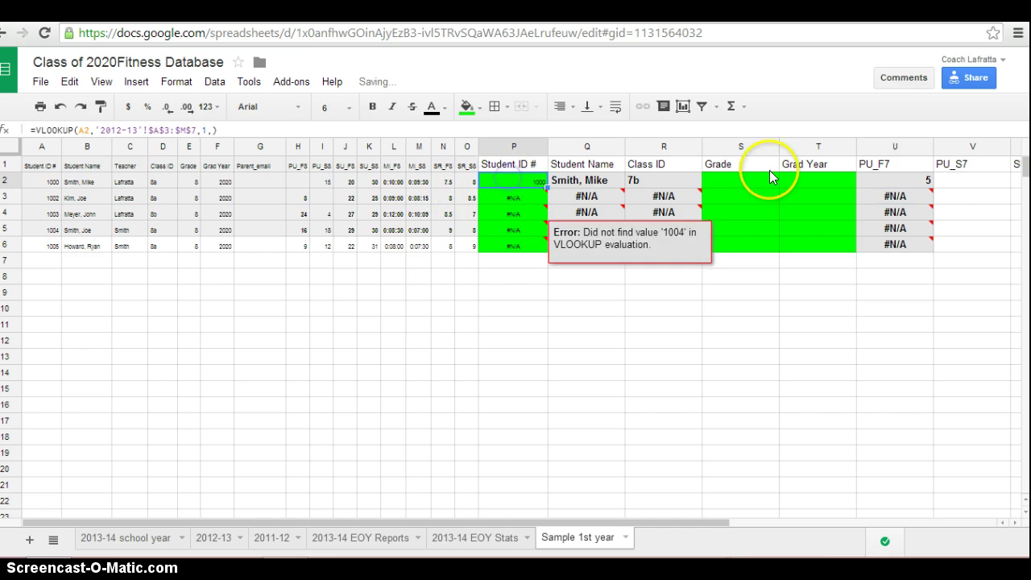
pyautogui.click(925, 179)
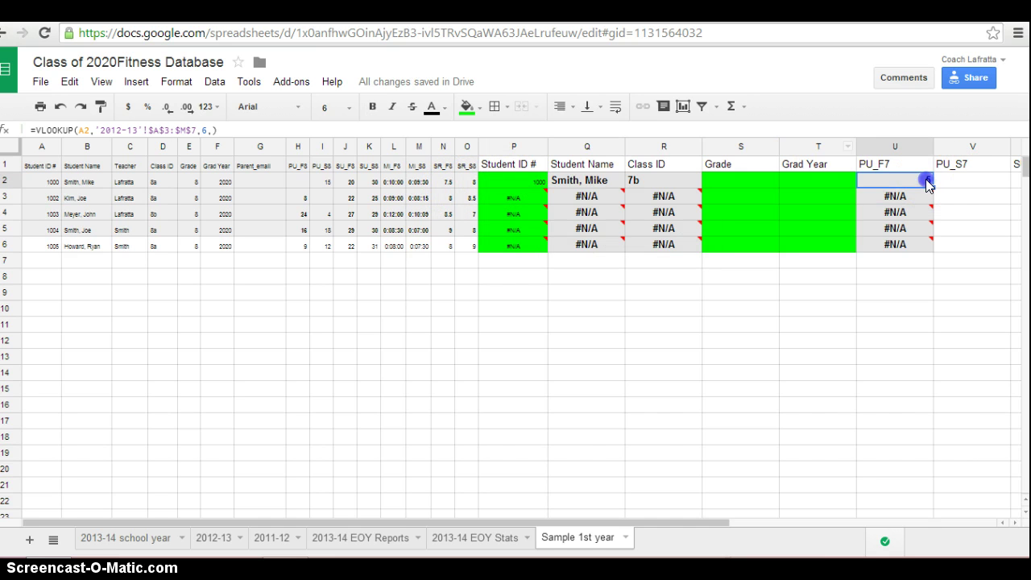
pyautogui.keyDown('shift'); pyautogui.click(528, 179); pyautogui.keyUp('shift')
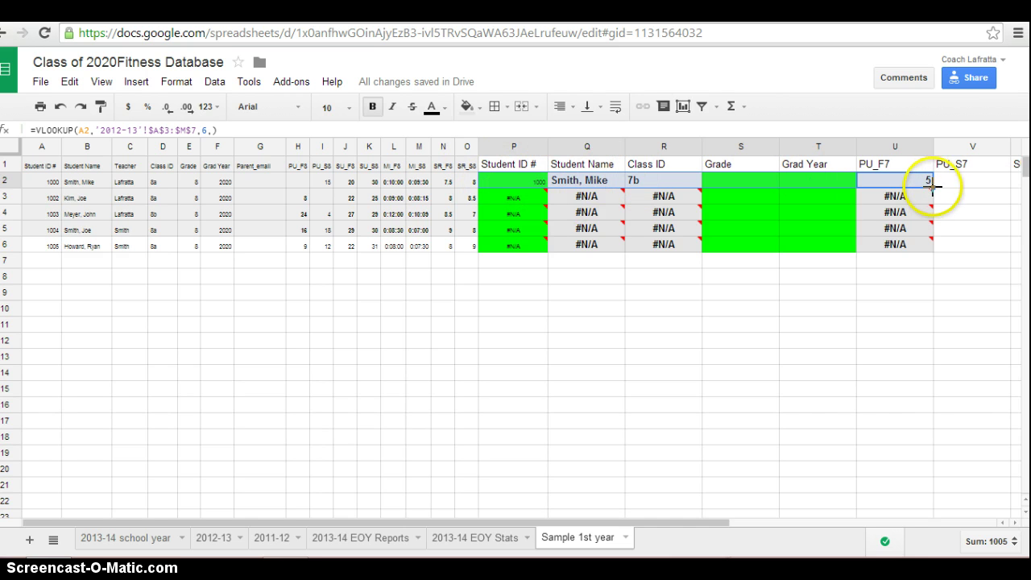
pyautogui.moveTo(934, 188); pyautogui.dragTo(934, 189)
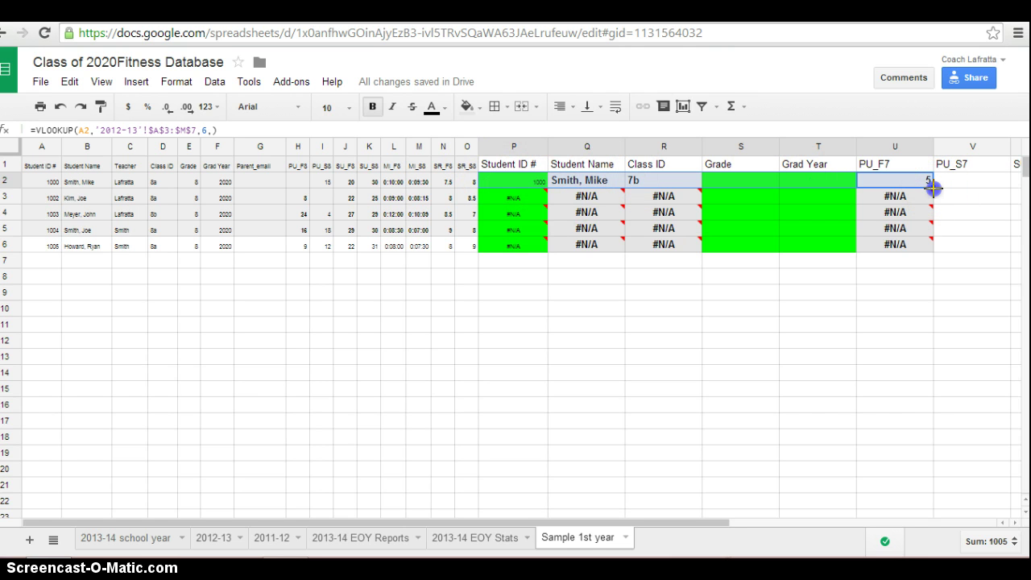
pyautogui.moveTo(933, 252); pyautogui.dragTo(928, 250)
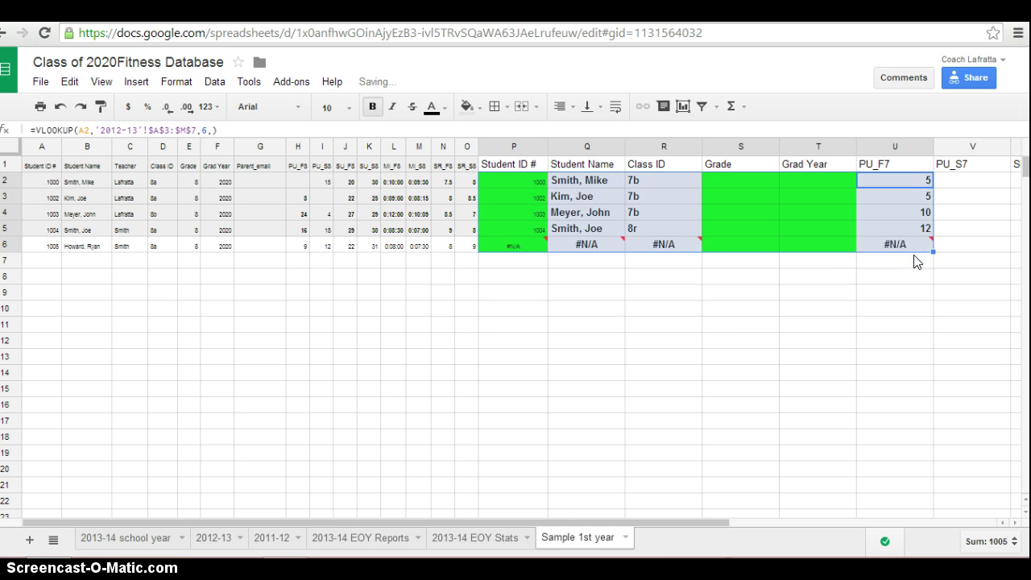
# Check the filled formulas and results in the Student Name and PU_F7 columns for rows 2 to 5
pyautogui.click(581, 212)
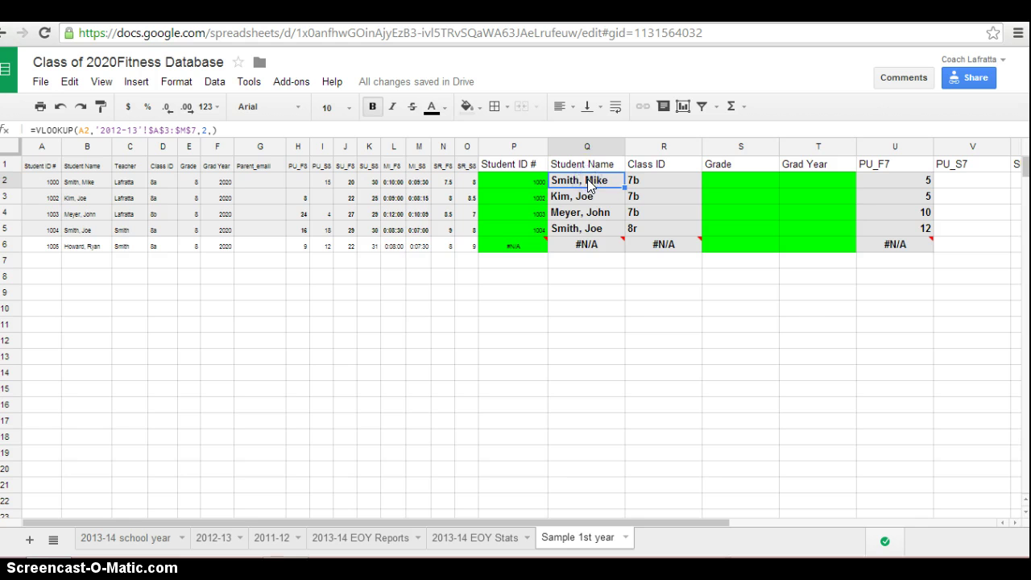
pyautogui.click(588, 197)
pyautogui.click(589, 215)
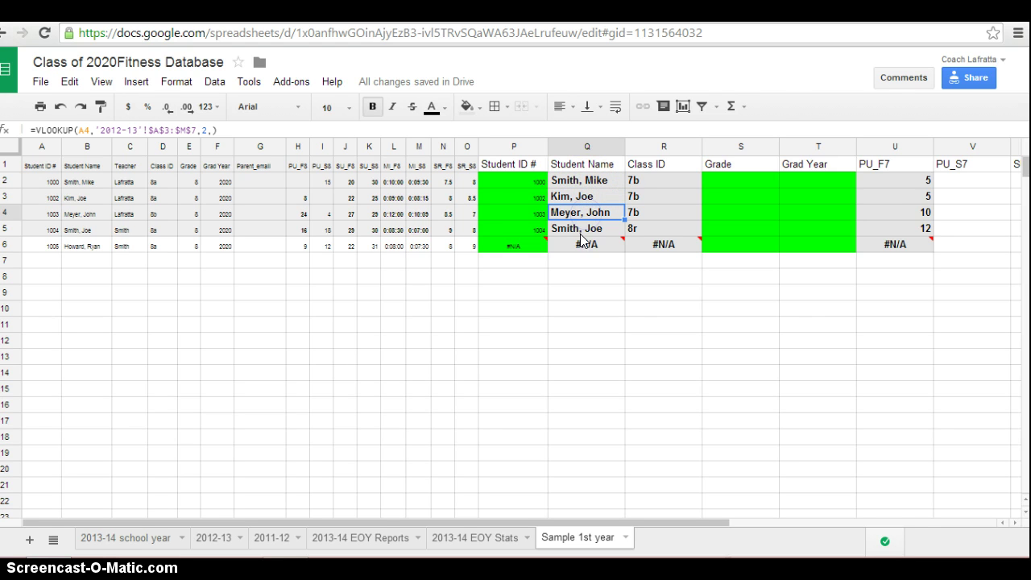
pyautogui.click(588, 229)
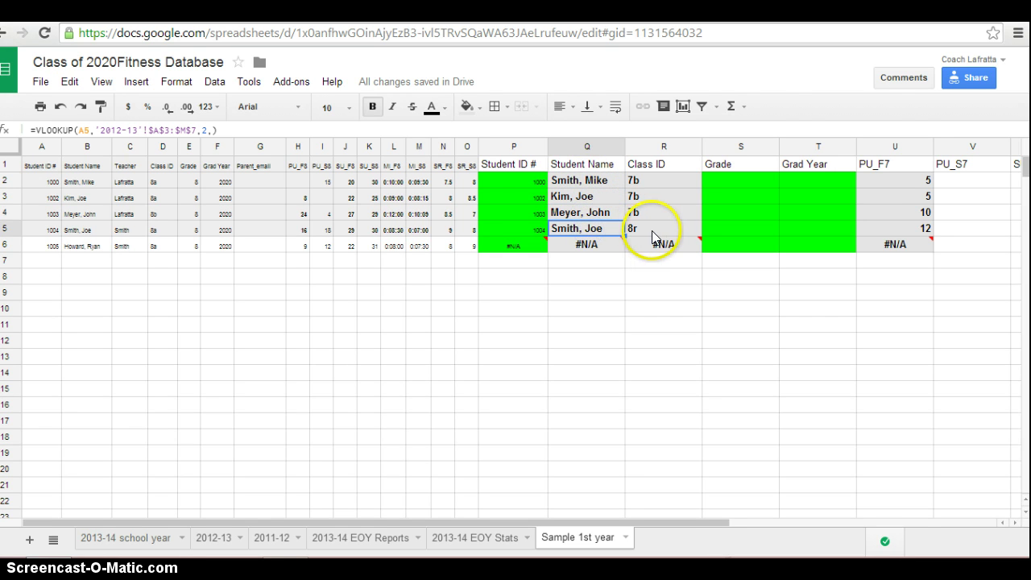
pyautogui.click(924, 184)
pyautogui.click(923, 199)
pyautogui.click(924, 213)
pyautogui.click(926, 230)
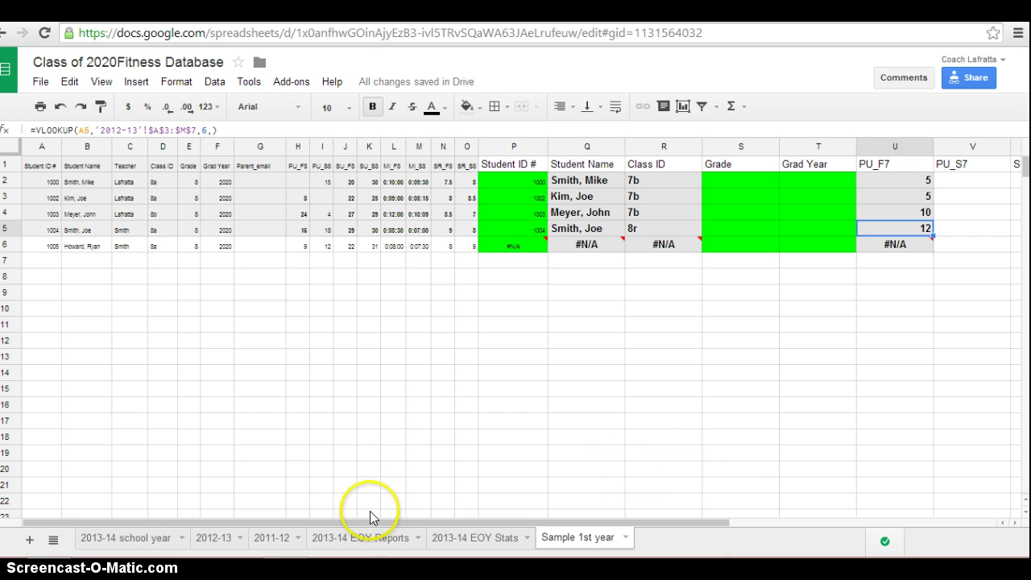
# Examine the completed 7th and 6th grade VLOOKUP columns in row 2 of the 2013-14 school year sheet
pyautogui.click(142, 539)
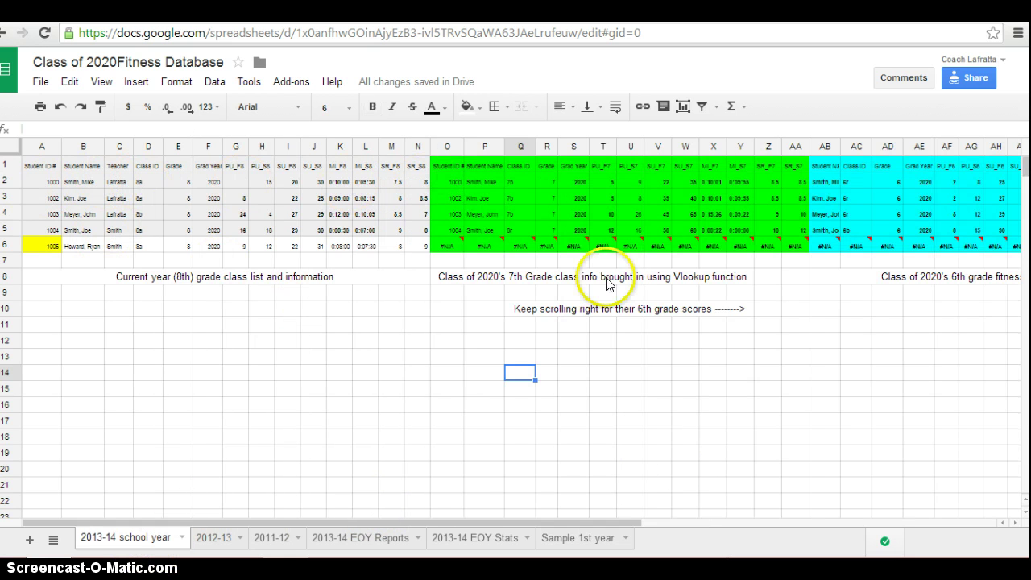
pyautogui.moveTo(529, 522); pyautogui.dragTo(476, 175)
pyautogui.click(486, 180)
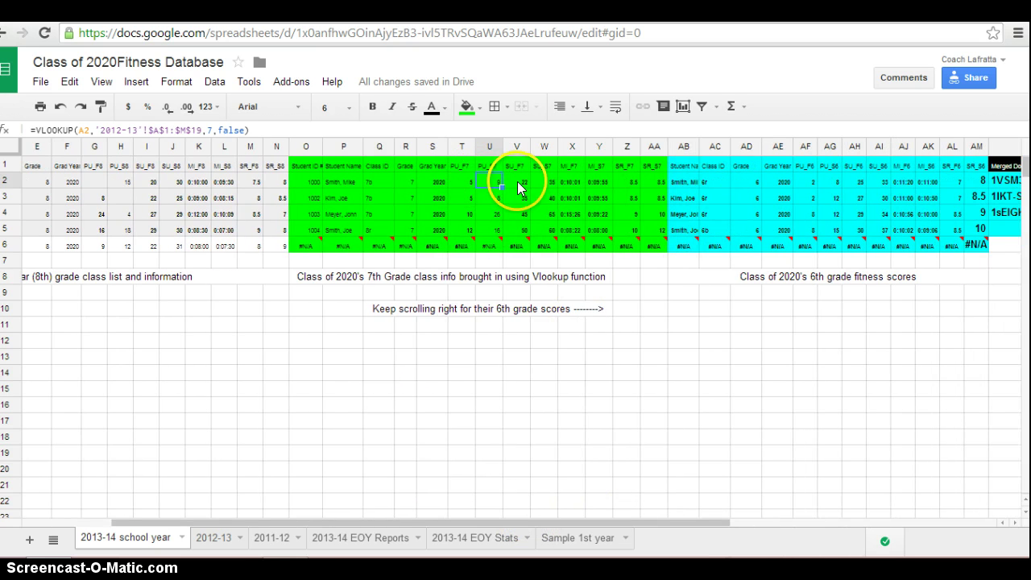
pyautogui.click(518, 181)
pyautogui.click(555, 180)
pyautogui.click(638, 181)
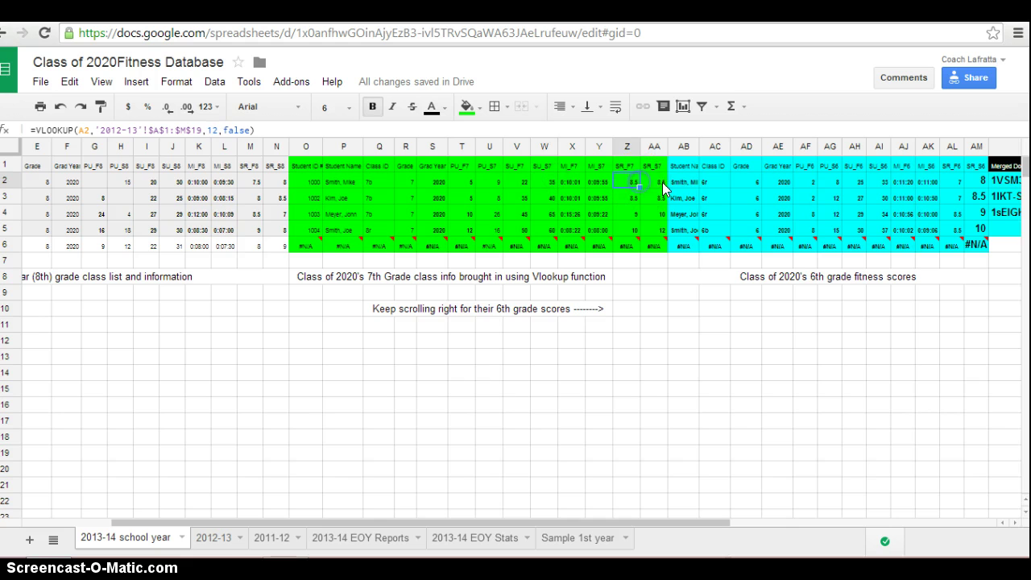
pyautogui.click(662, 182)
pyautogui.click(685, 182)
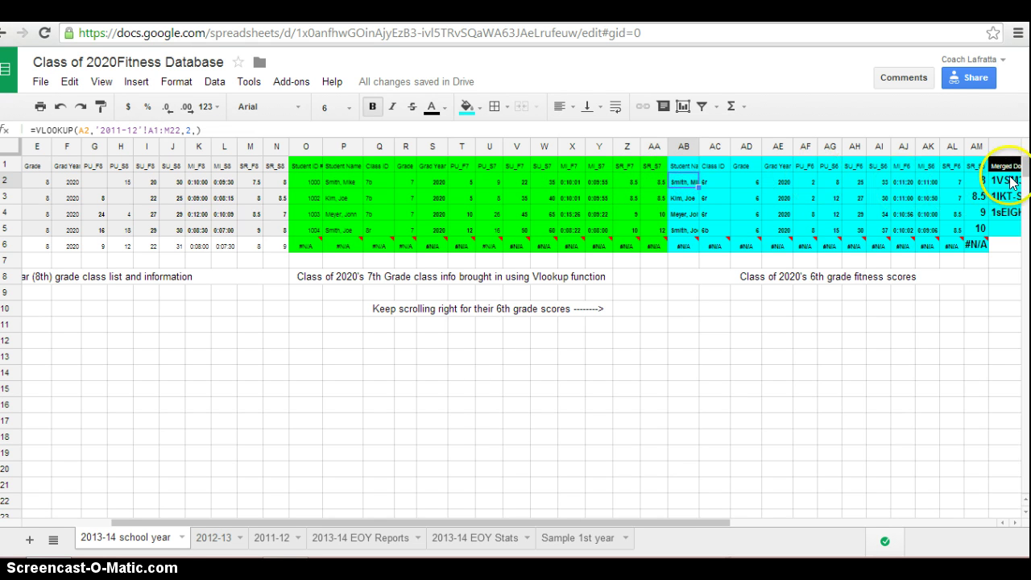
# Check the SR_S6 lookup formula in AM2, and examine the HFZ_PU and IMP_PU IF formulas on the 2013-14 EOY Reports sheet
pyautogui.click(979, 181)
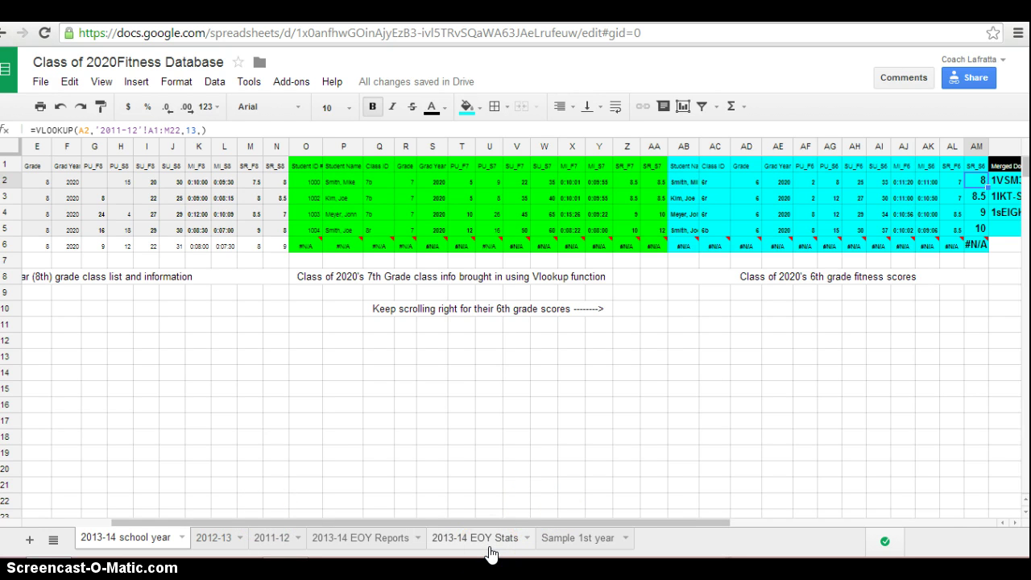
pyautogui.click(363, 536)
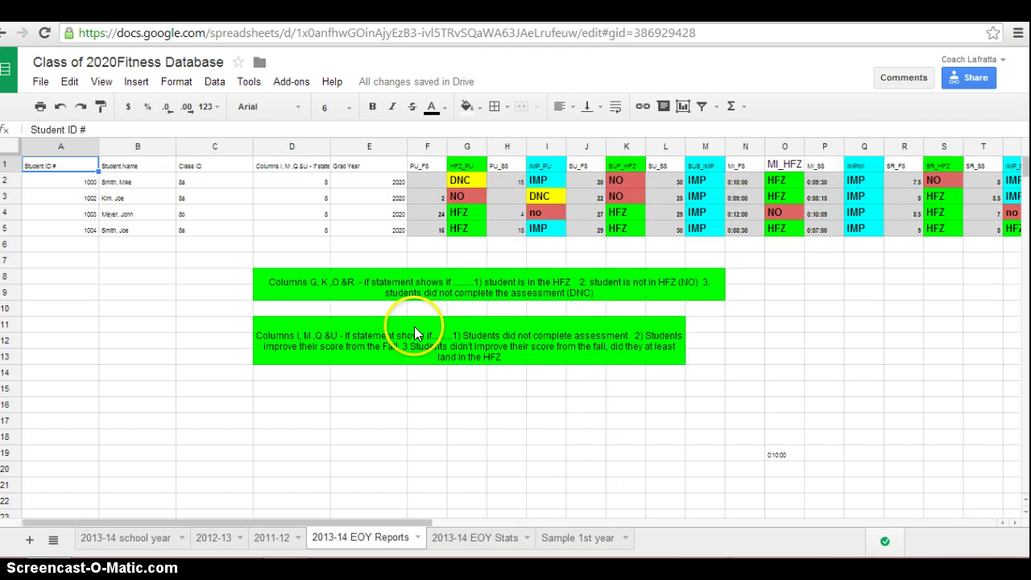
pyautogui.click(469, 180)
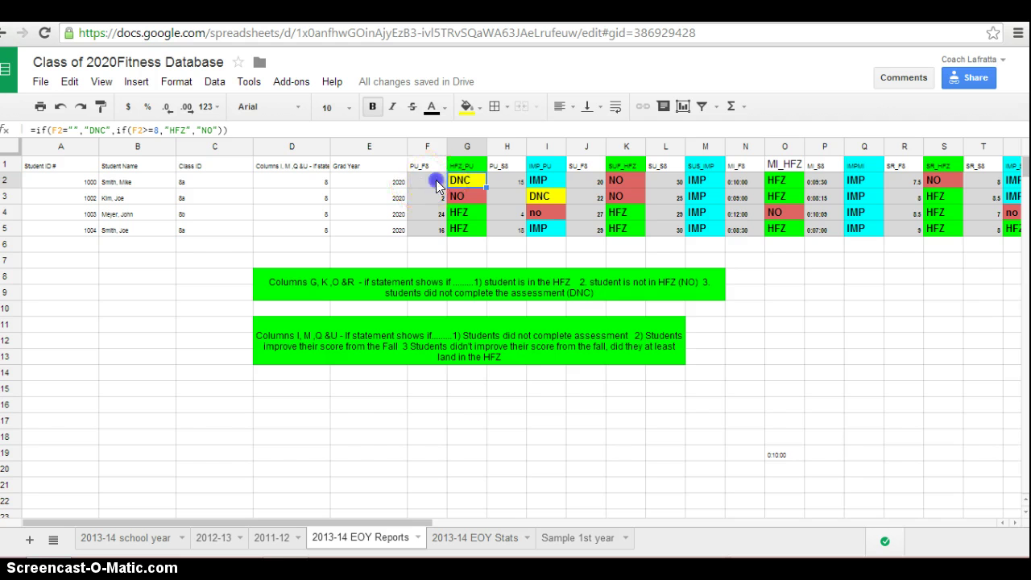
pyautogui.click(435, 180)
pyautogui.click(464, 198)
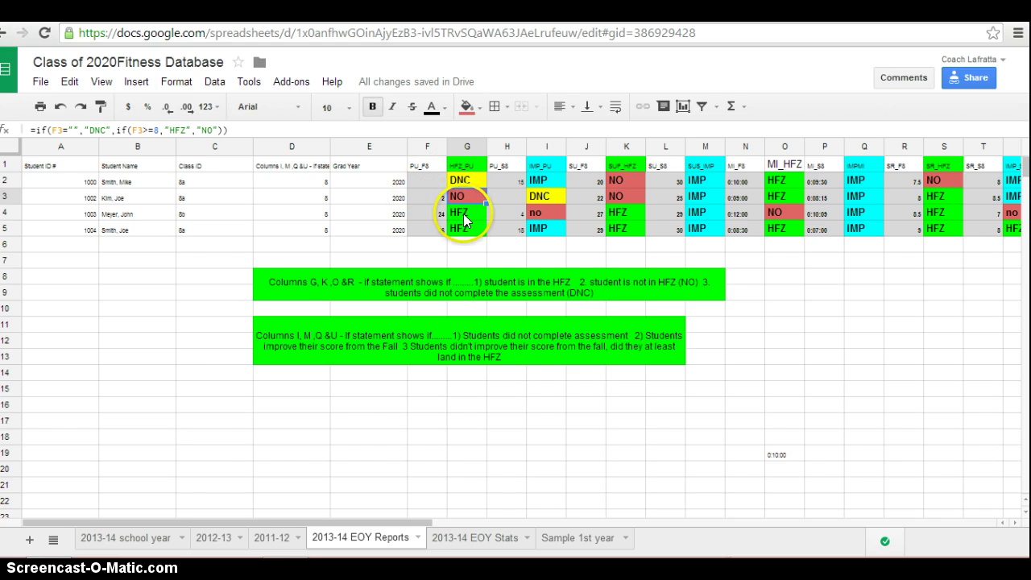
pyautogui.click(452, 216)
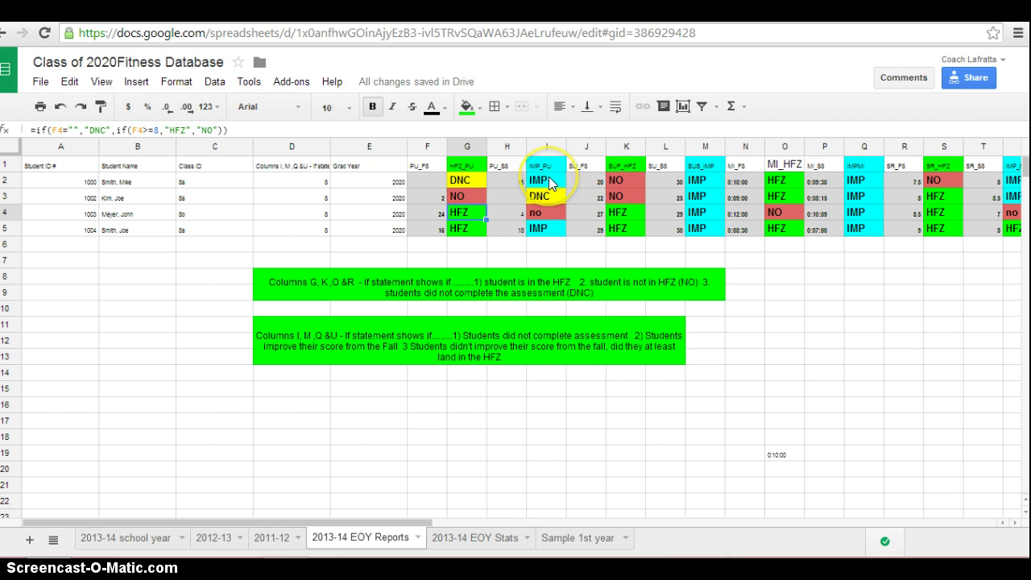
pyautogui.click(550, 184)
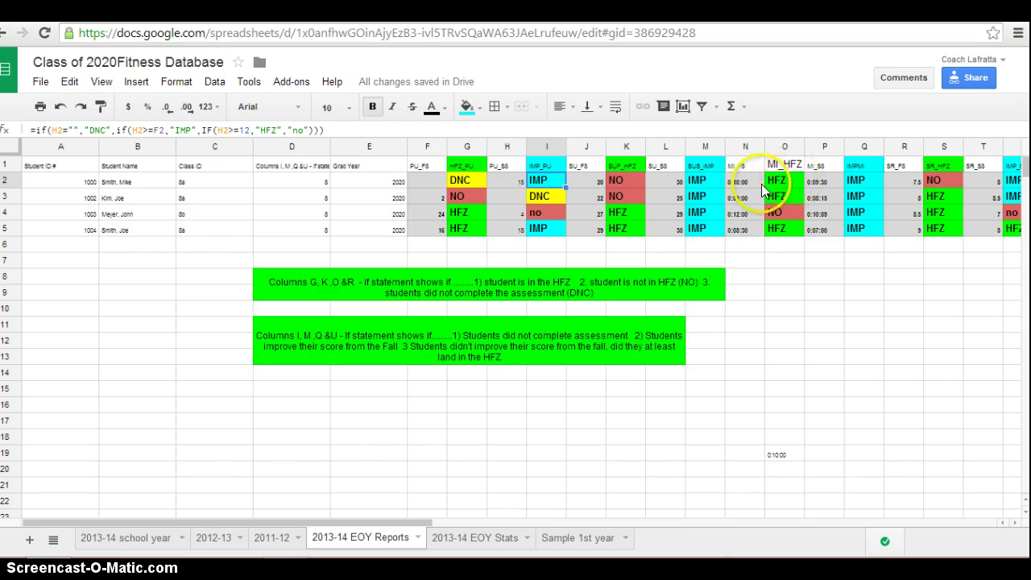
# Examine the 2013-14 EOY Stats sheet, including the COUNTIF formula in the # Imp column for row 2
pyautogui.click(482, 545)
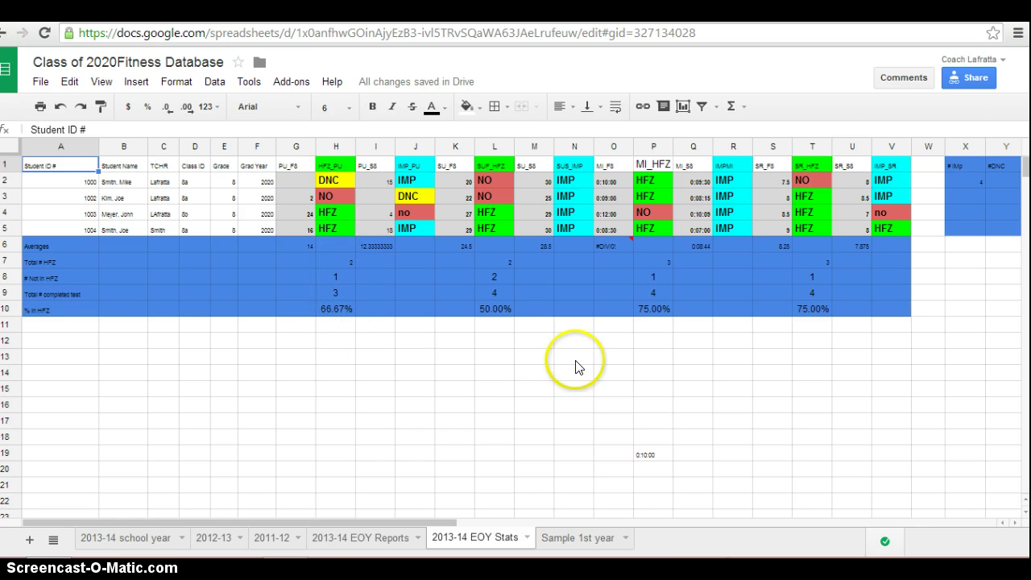
pyautogui.moveTo(416, 520); pyautogui.dragTo(469, 520)
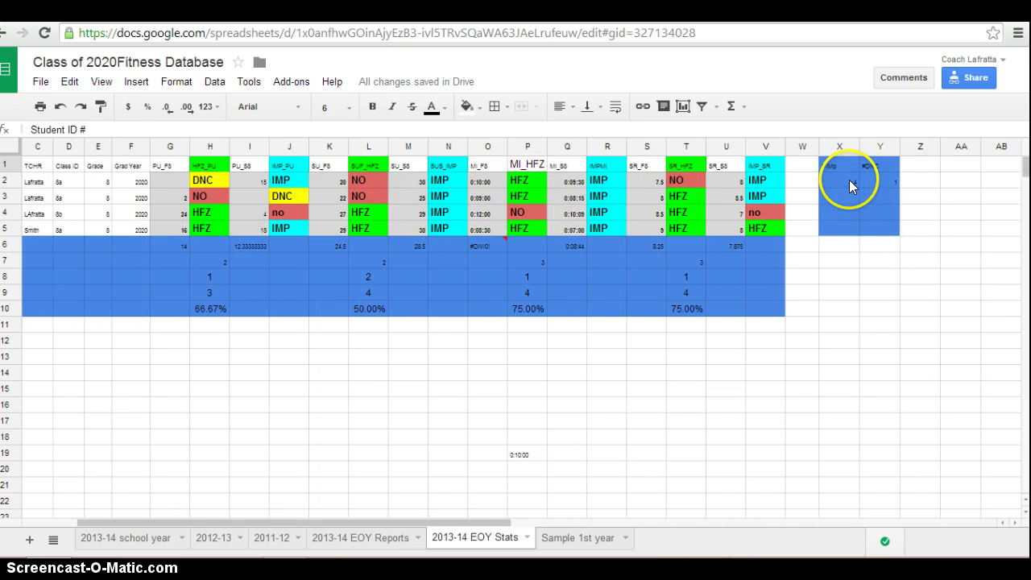
pyautogui.click(849, 185)
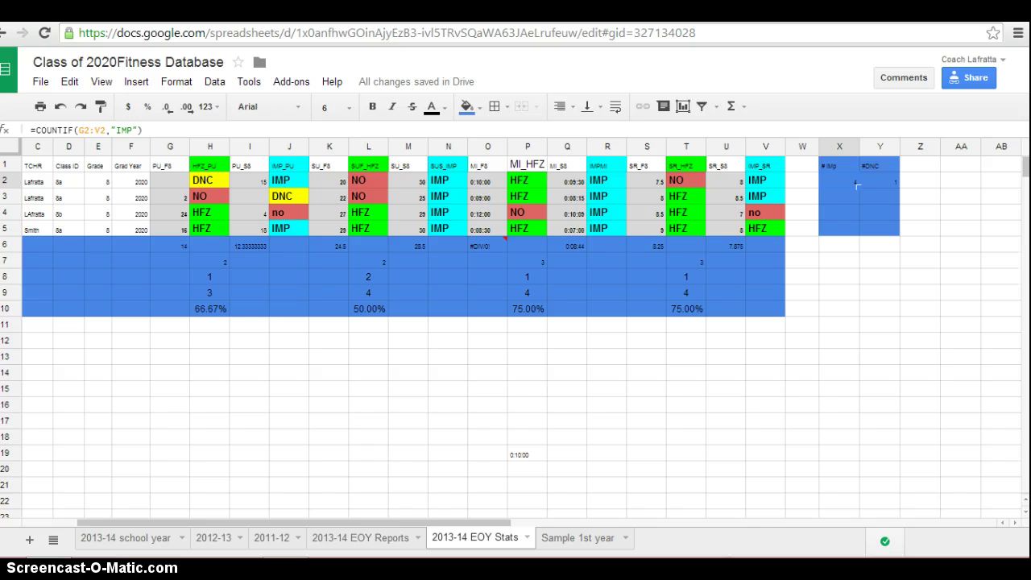
# Format the MI_S8 column (Q) on the EOY Stats sheet as Duration and check the average formula in Q6
pyautogui.click(575, 184)
pyautogui.click(576, 149)
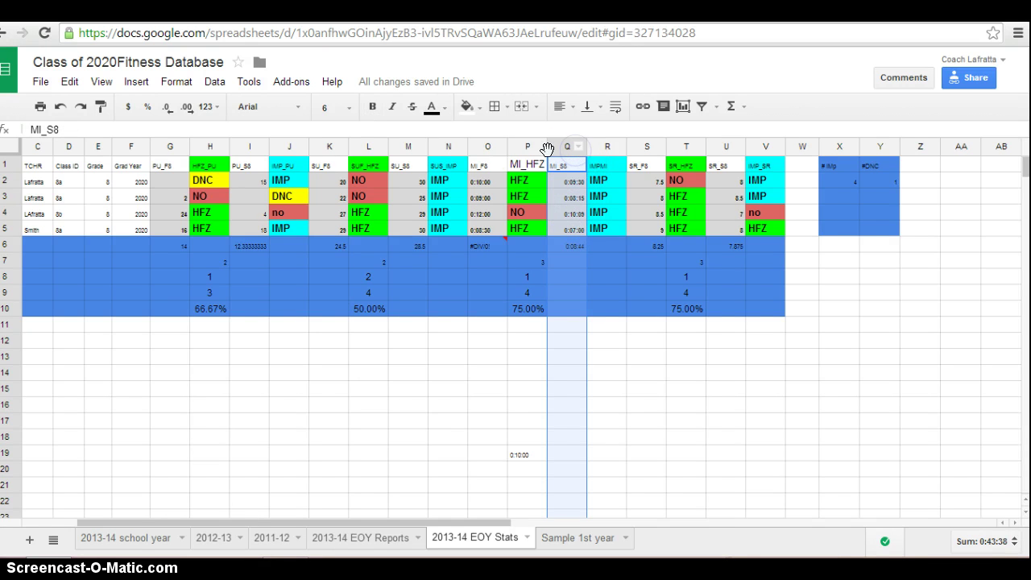
pyautogui.click(179, 82)
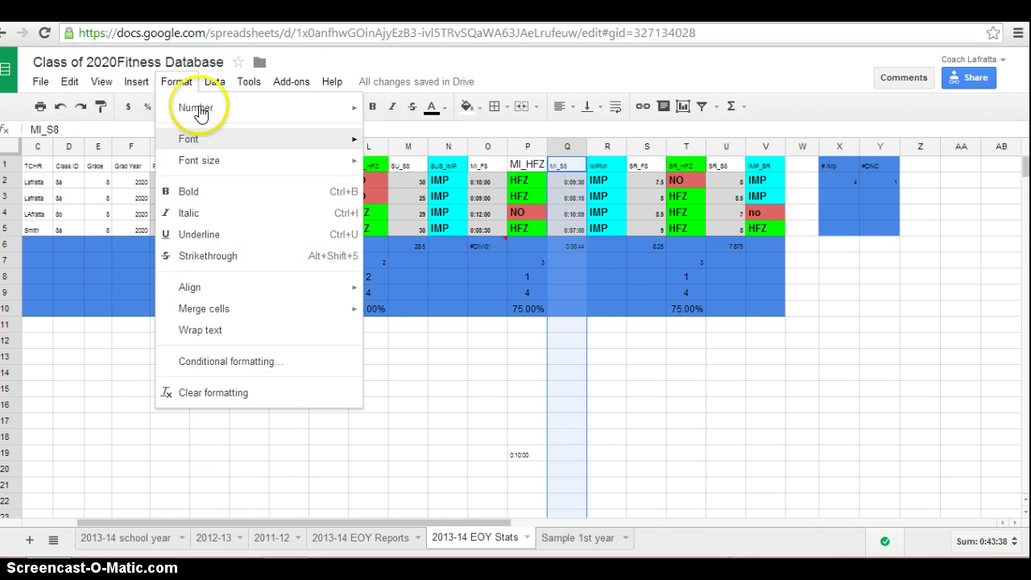
pyautogui.moveTo(201, 108)
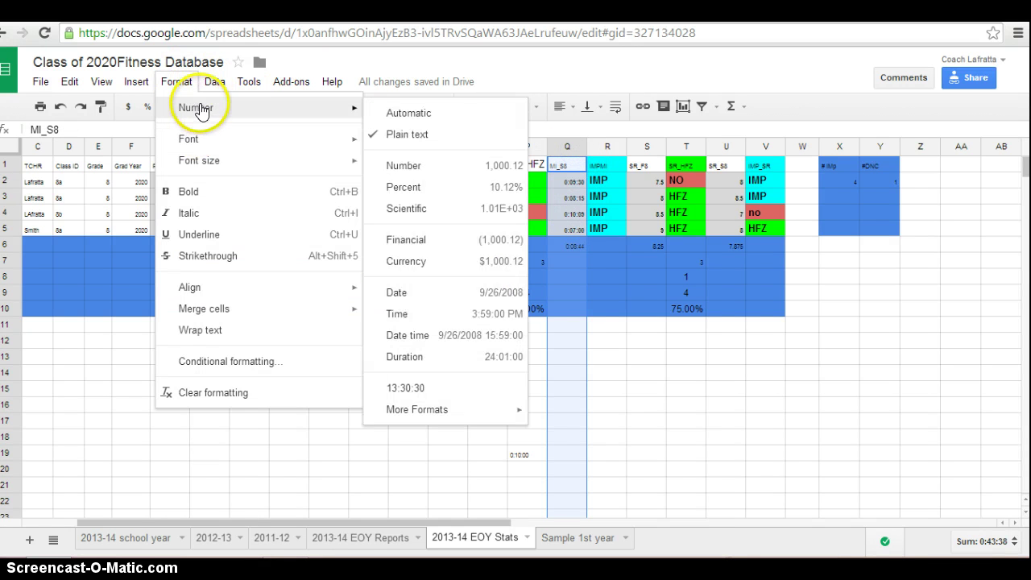
pyautogui.click(411, 358)
pyautogui.click(574, 245)
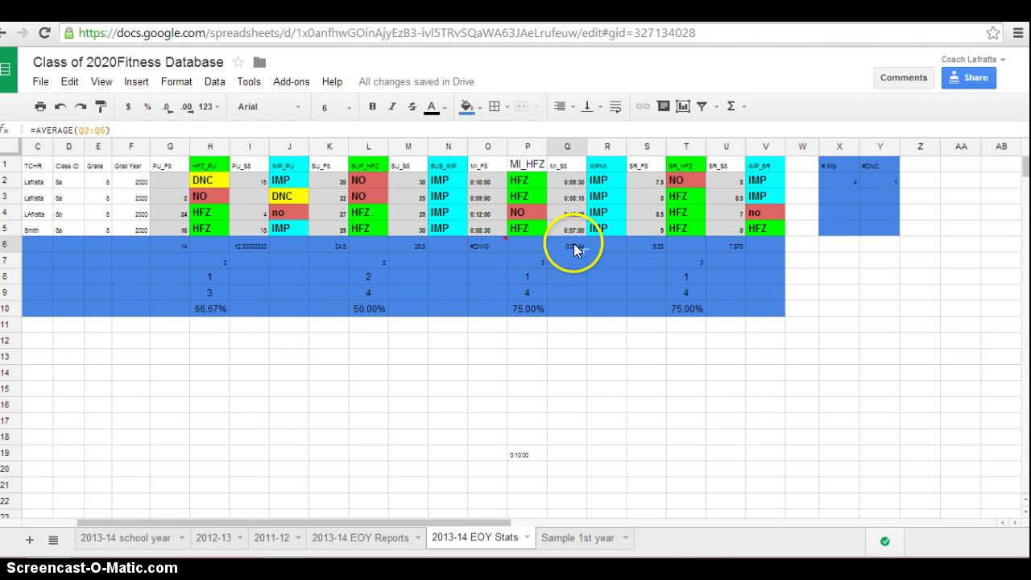
pyautogui.click(176, 81)
pyautogui.moveTo(197, 110)
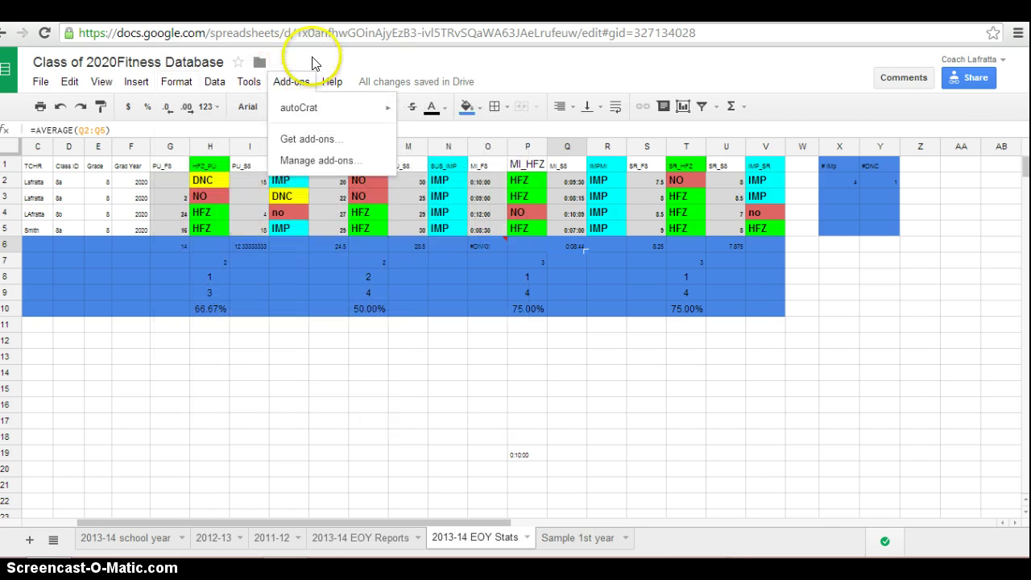
pyautogui.click(312, 58)
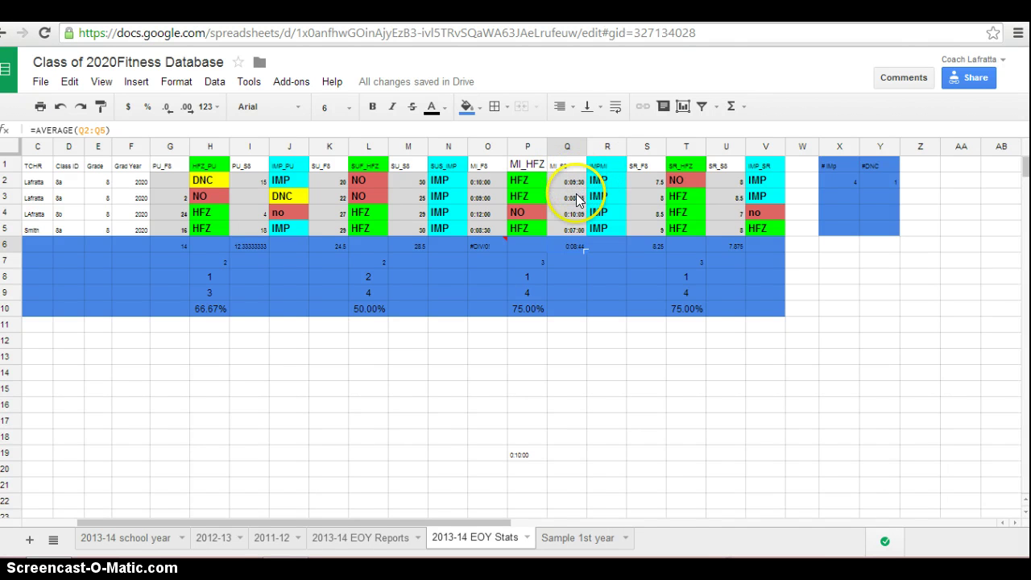
# Change the number format of the MI_S8 column (Q) to Plain text
pyautogui.click(562, 149)
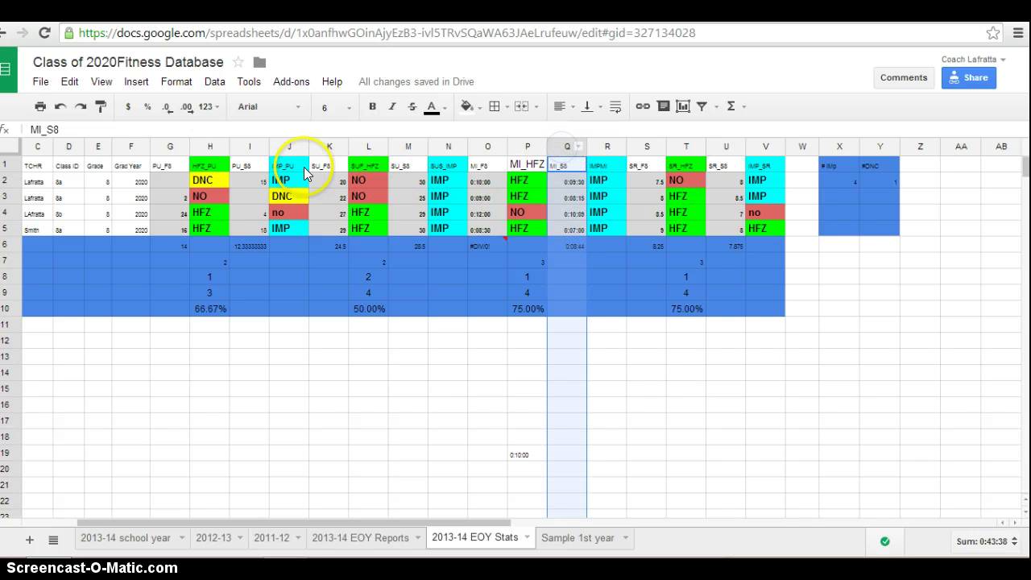
pyautogui.click(187, 83)
pyautogui.moveTo(203, 114)
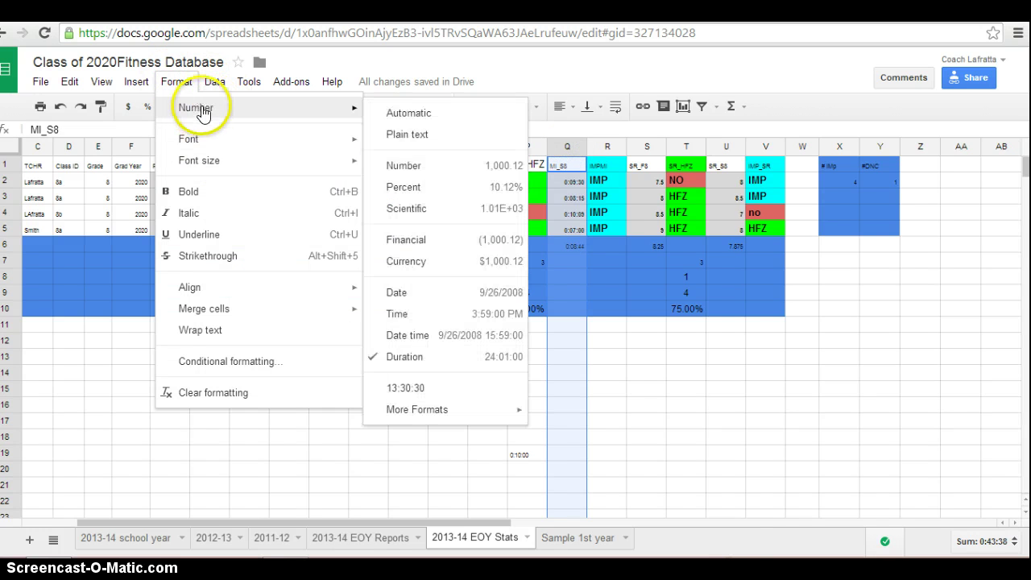
pyautogui.click(433, 138)
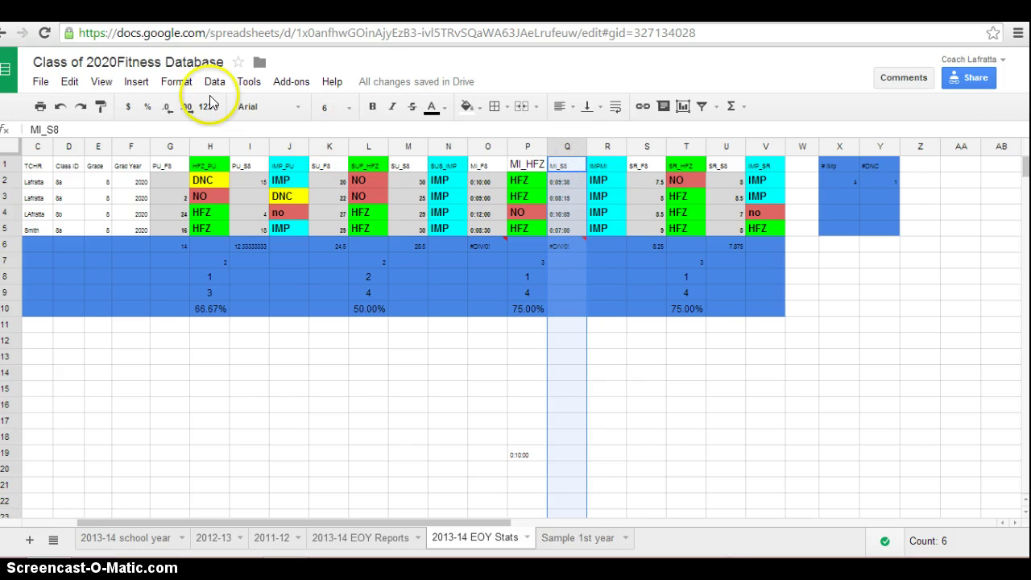
# Set the number format of the MI_S8 column back to Duration
pyautogui.click(176, 81)
pyautogui.moveTo(266, 107)
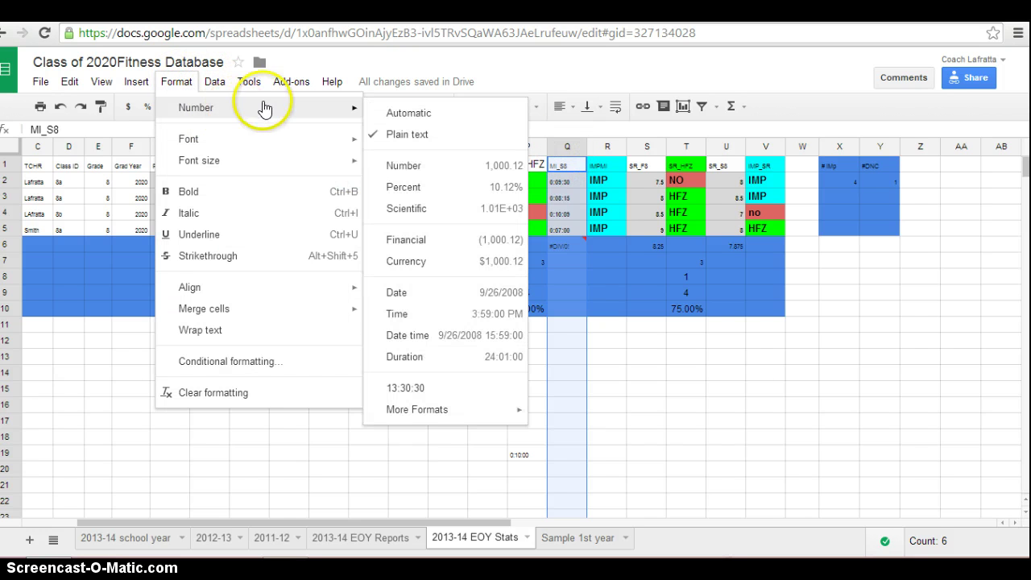
pyautogui.click(434, 359)
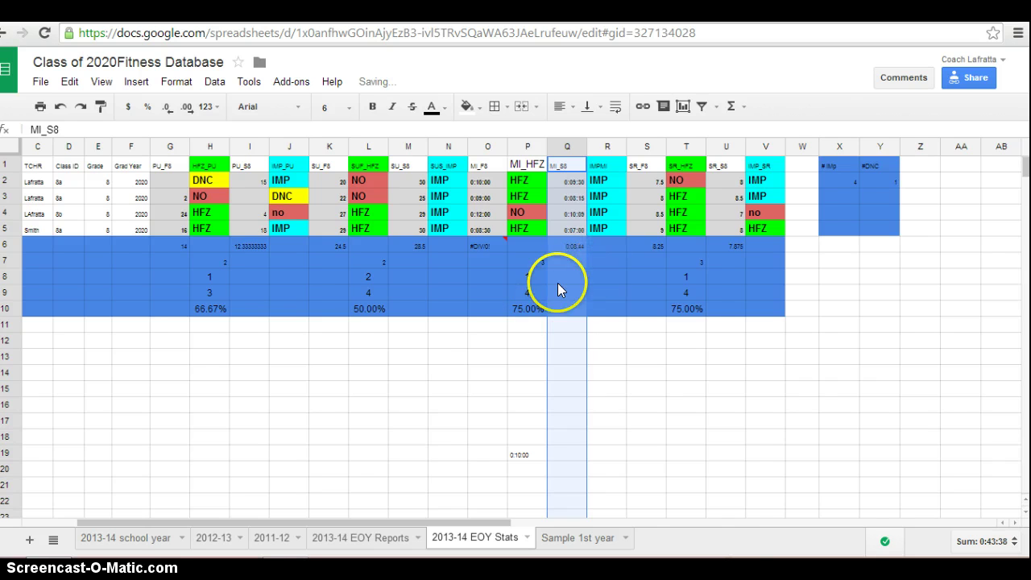
# Check the student and VLOOKUP formula in row 6 of the 2013-14 school year sheet against the students listed on the 2012-13 sheet
pyautogui.click(112, 544)
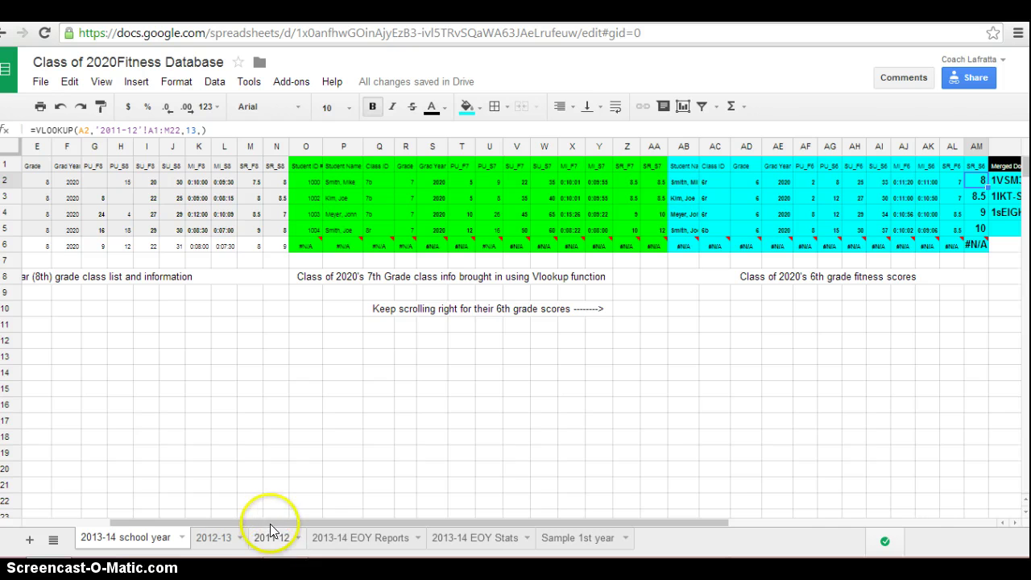
pyautogui.moveTo(218, 524); pyautogui.dragTo(80, 523)
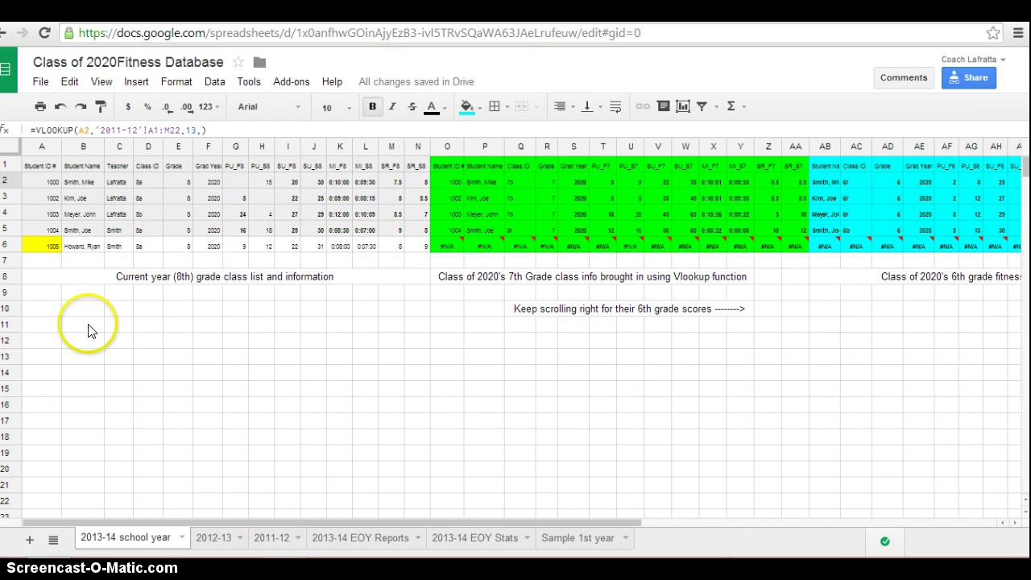
pyautogui.click(89, 251)
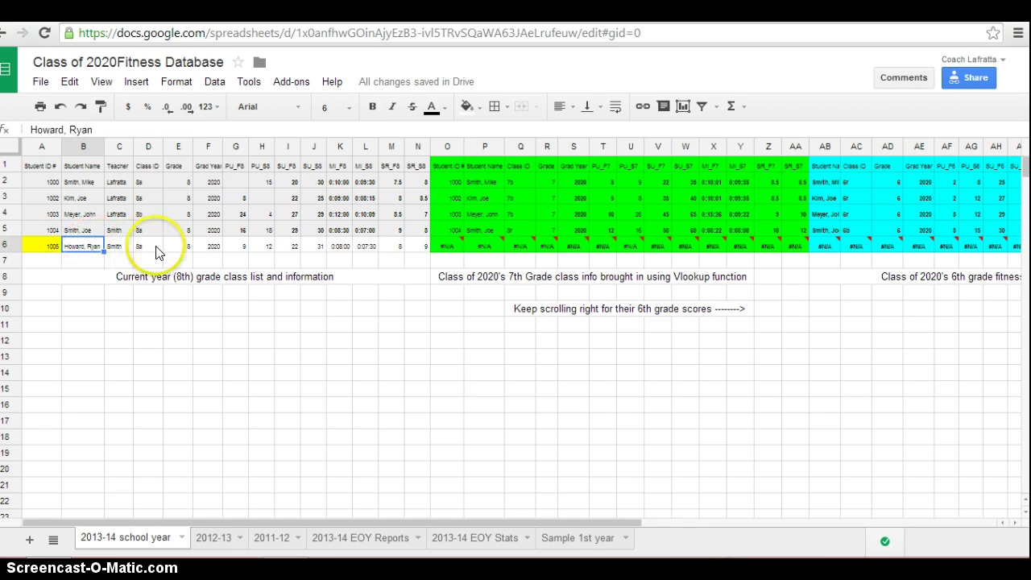
pyautogui.click(454, 247)
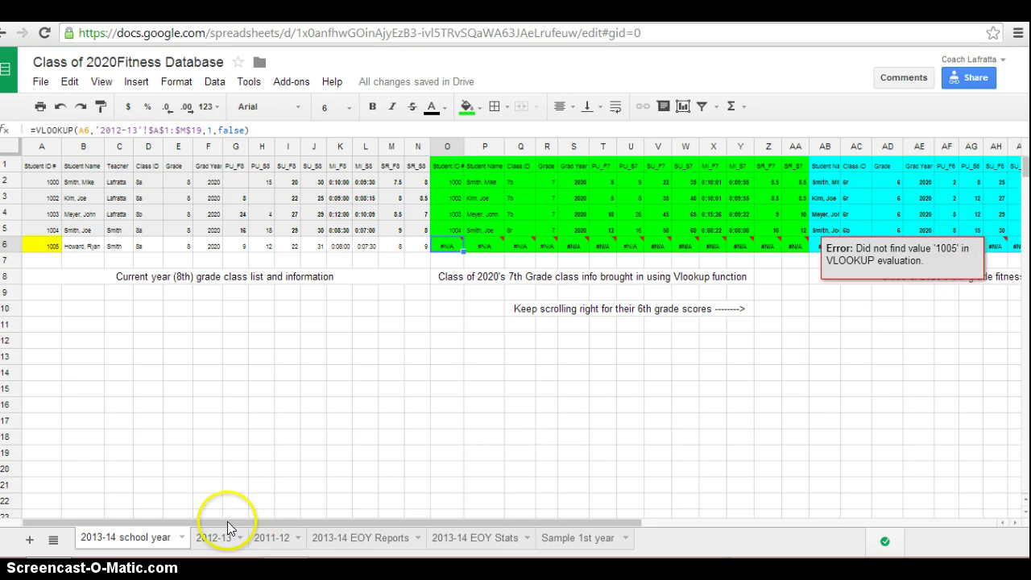
pyautogui.click(213, 545)
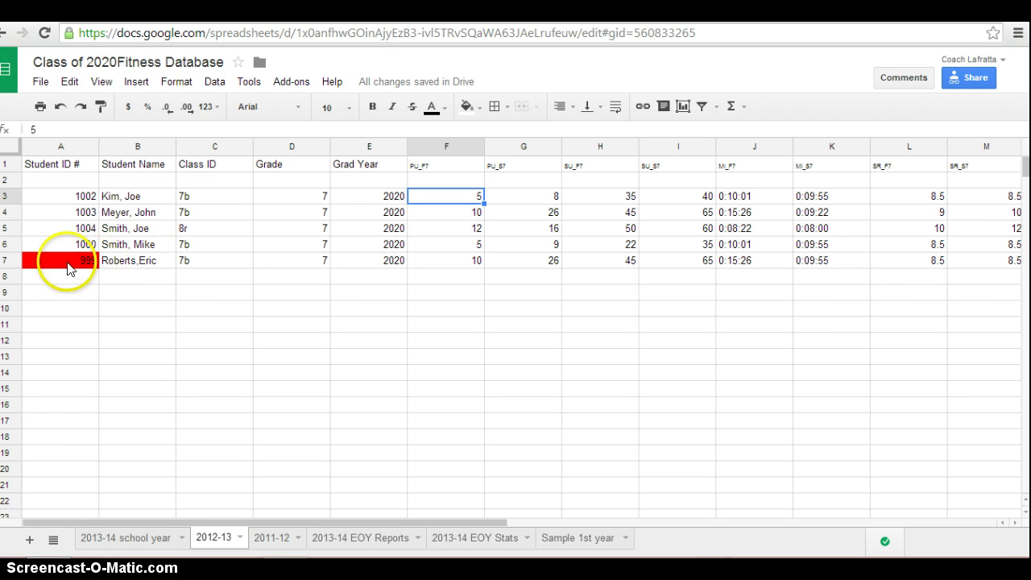
# Add a new student in row 7 of the 2013-14 school year sheet, entering the student ID and full name in A7:B7
pyautogui.click(129, 537)
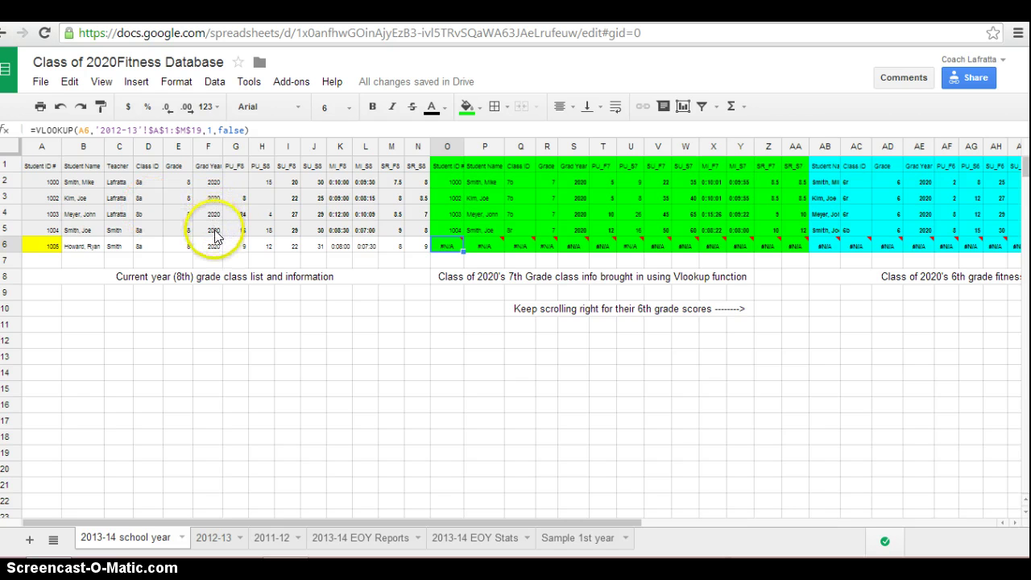
pyautogui.click(49, 260)
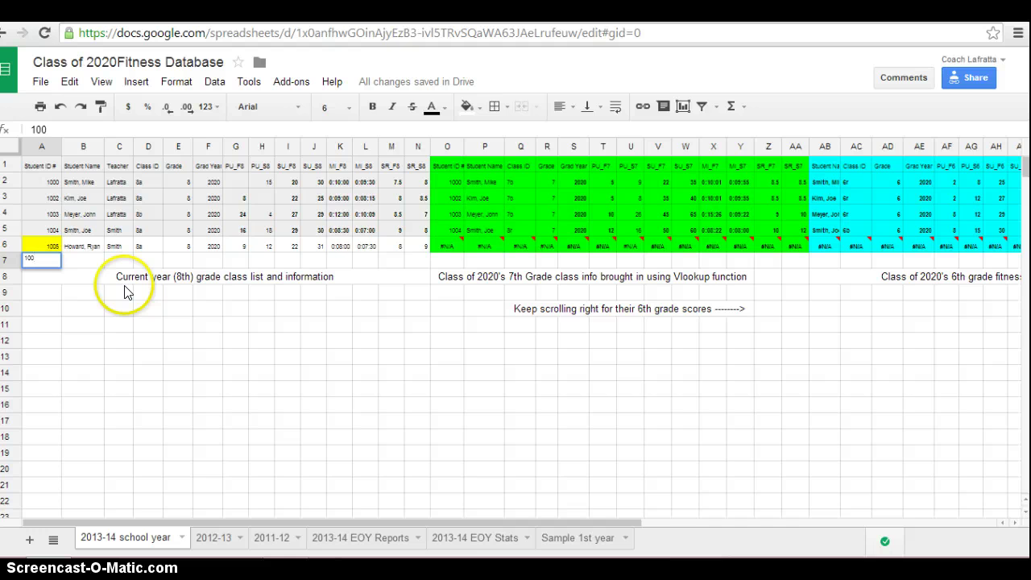
pyautogui.press('Tab')
pyautogui.write('S')
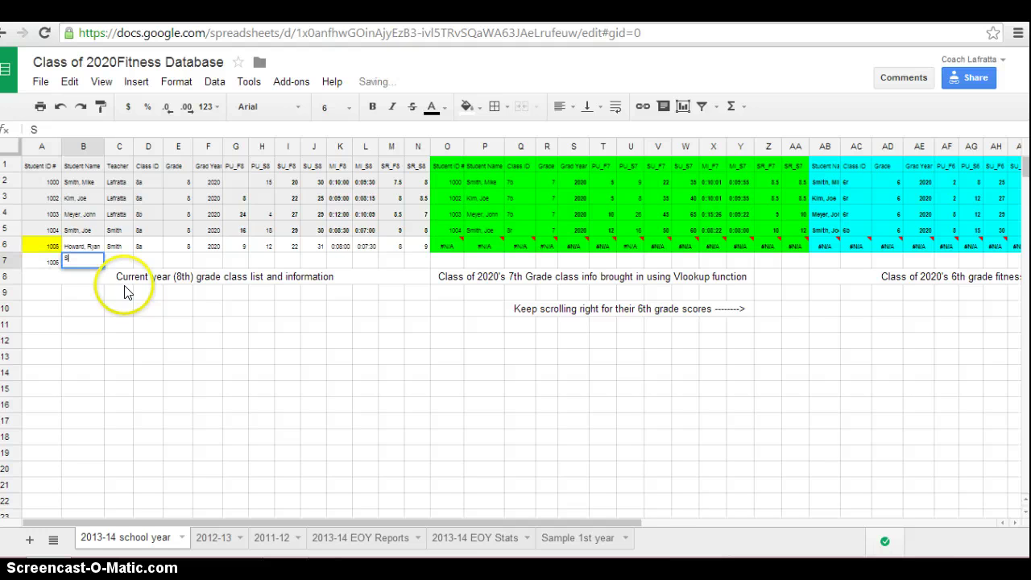
pyautogui.write('MITH, JOHN')
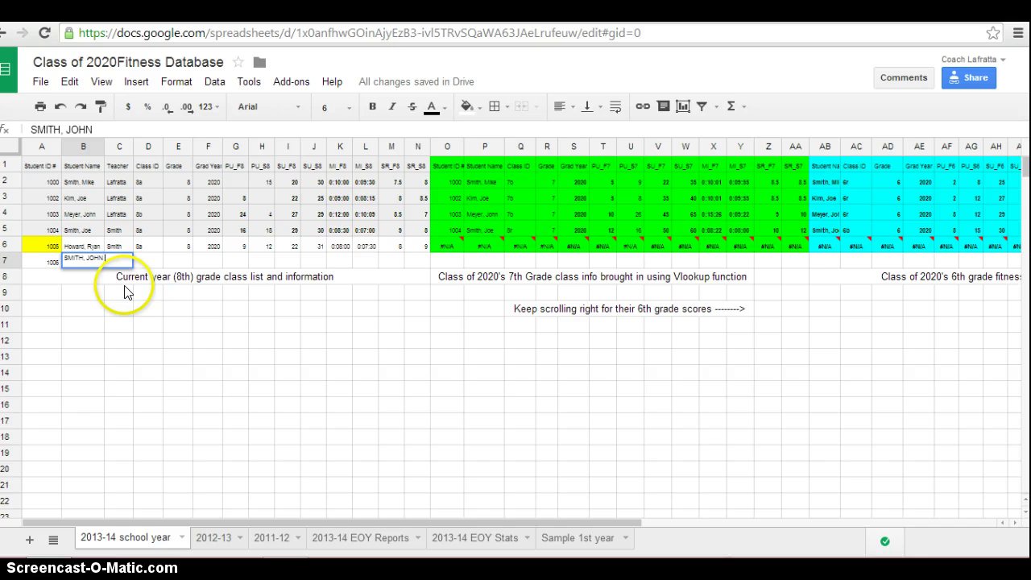
pyautogui.press('Tab')
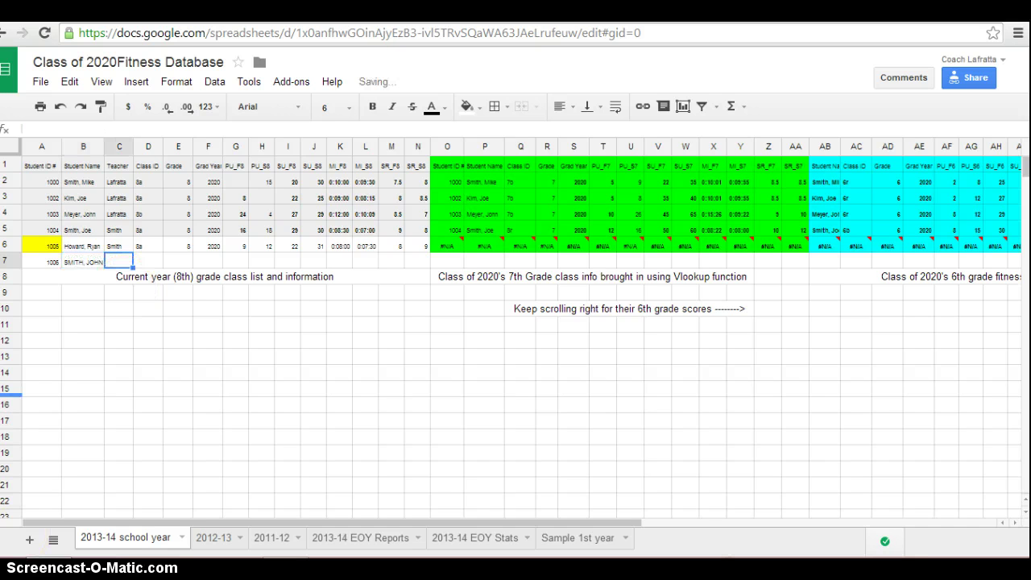